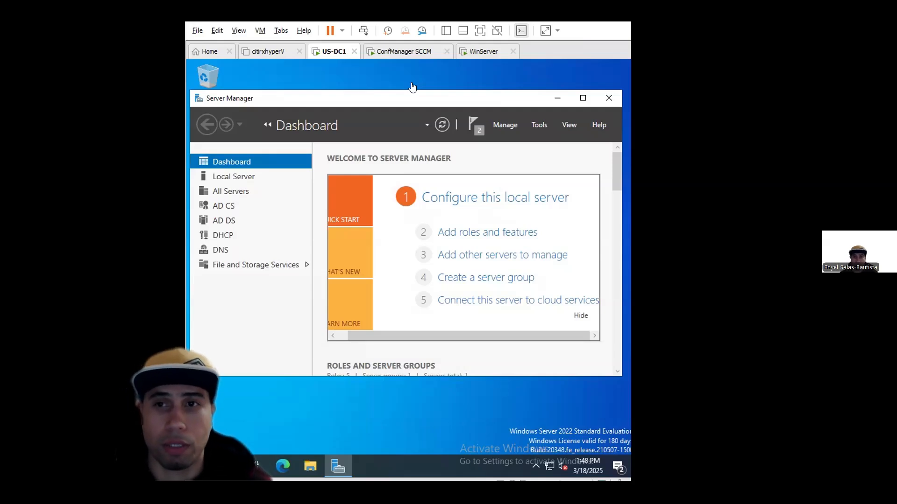
Open the Certification Authority console and bring up management of the local CA's certificate templates.
left_click(540, 125)
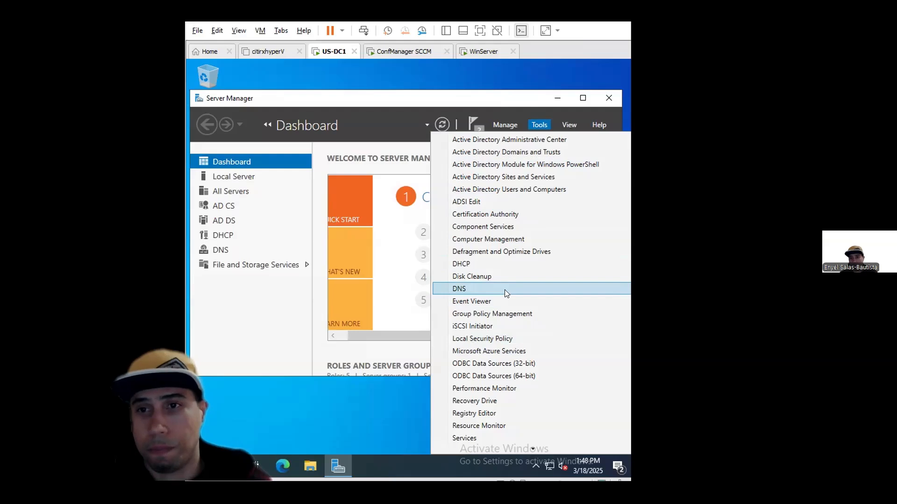
left_click(516, 215)
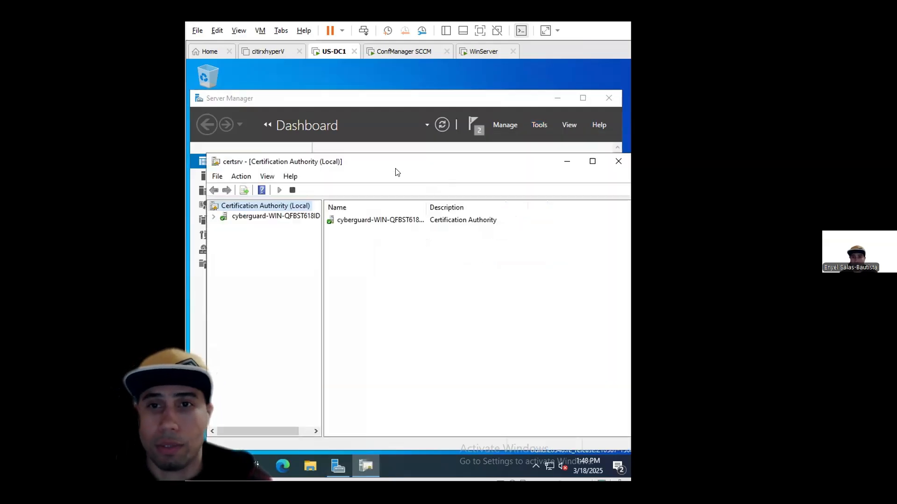
mouse_move(435, 139)
left_mouse_down()
mouse_move(452, 128)
mouse_move(442, 128)
left_mouse_up()
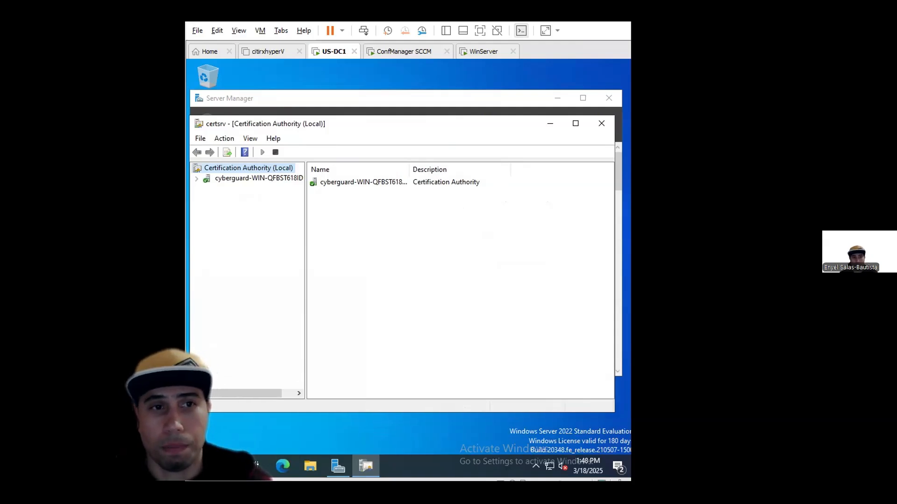
left_click(196, 178)
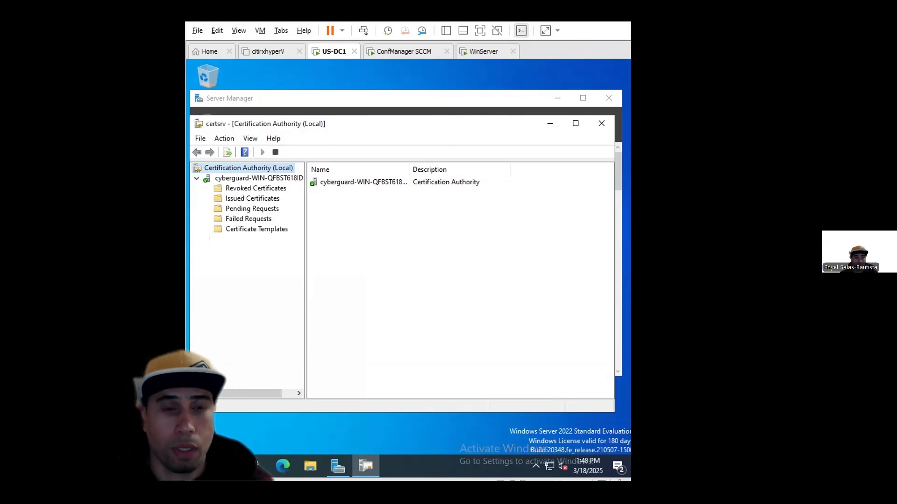
right_click(260, 229)
left_click(291, 235)
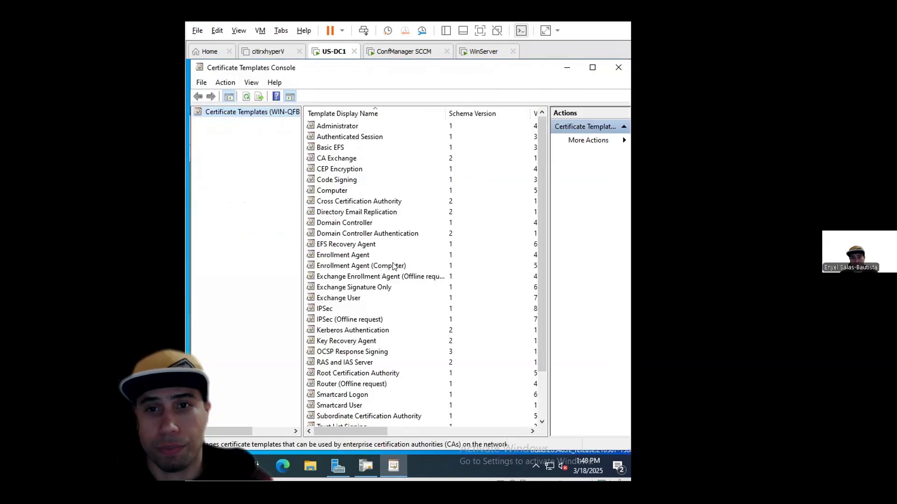
Duplicate the Web Server certificate template to start a new template.
scroll(537, 234, "down", 2)
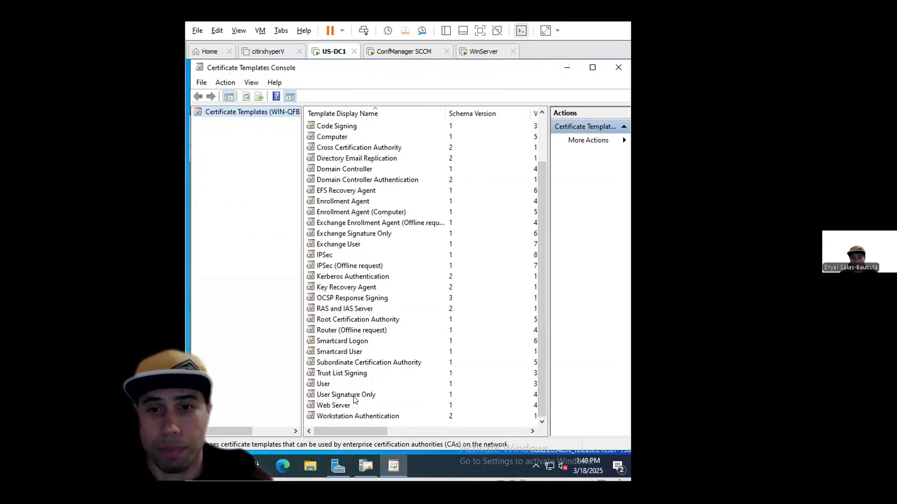
right_click(338, 405)
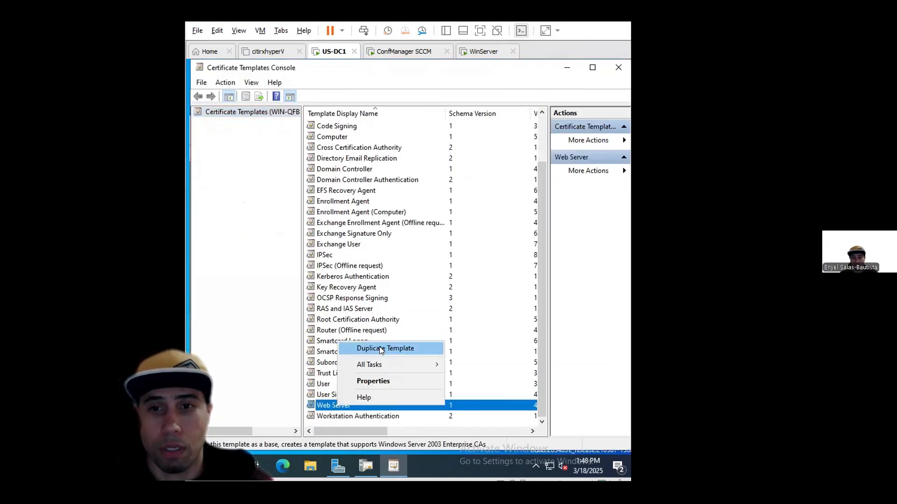
left_click(380, 348)
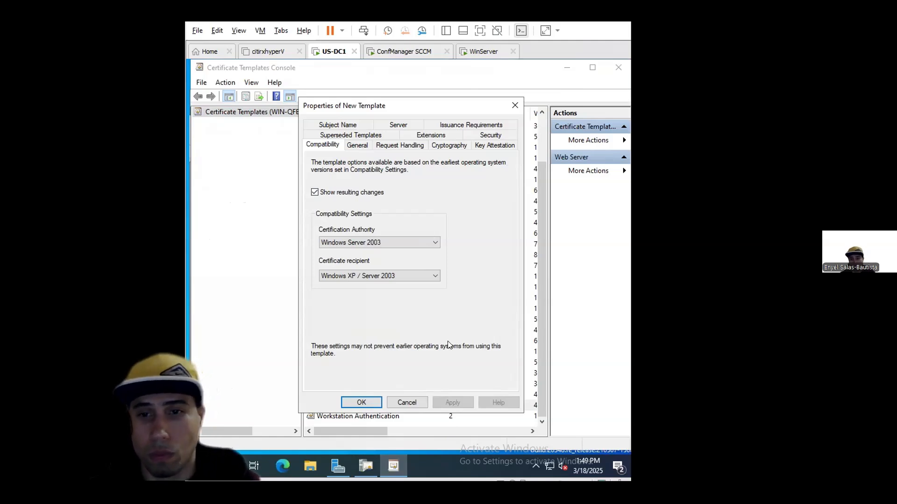
Replace the new template's default display name with WebServer, so that the template name matches.
left_click(349, 125)
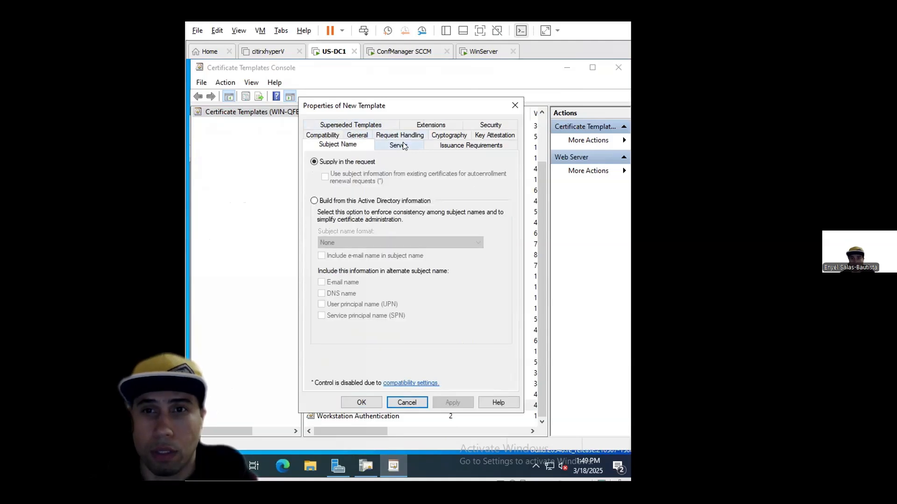
left_click(356, 135)
left_click(393, 173)
key("BackSpace")
key("BackSpace")
key("BackSpace")
key("BackSpace")
key("BackSpace")
key("BackSpace")
key("BackSpace")
key("BackSpace")
key("BackSpace")
key("BackSpace")
key("BackSpace")
key("BackSpace")
key("BackSpace")
key("BackSpace")
key("BackSpace")
key("BackSpace")
key("BackSpace")
key("BackSpace")
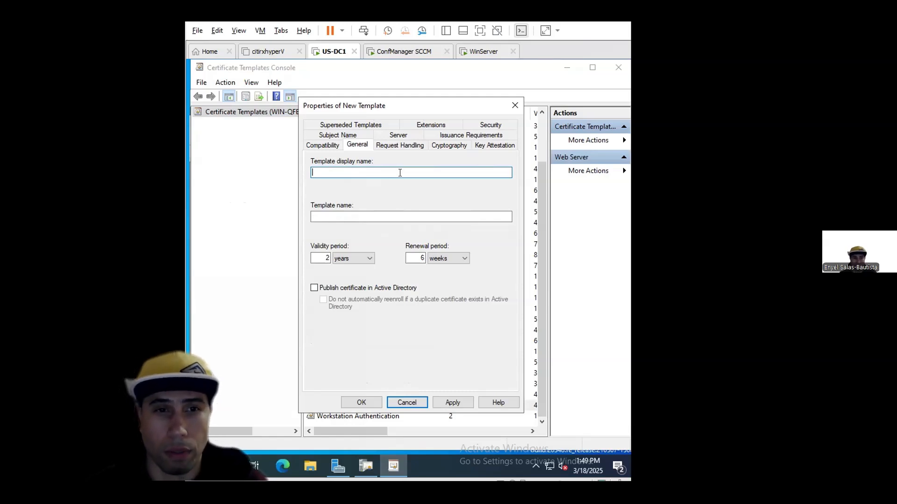
key("Tab")
type("W")
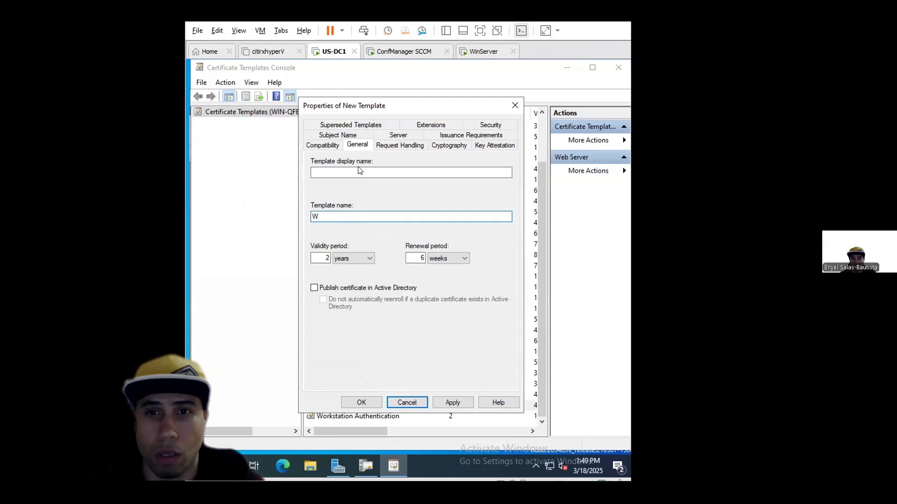
left_click(344, 169)
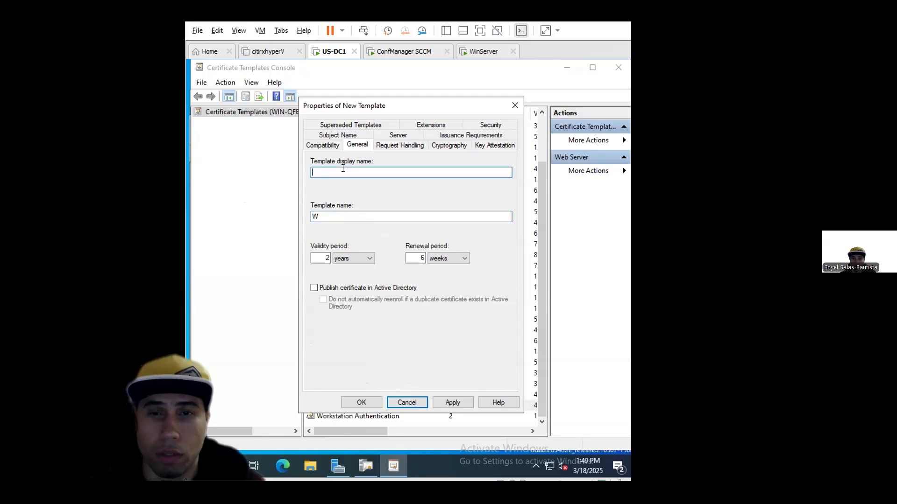
type("W")
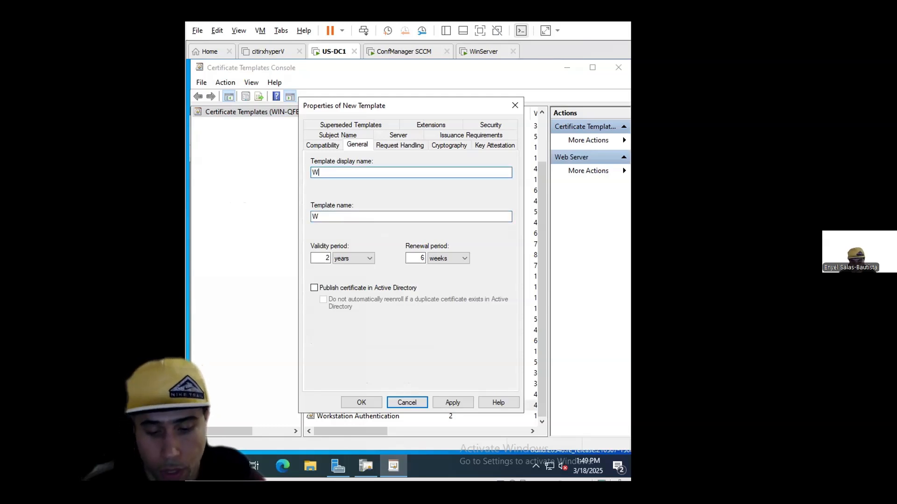
type("EB")
key("BackSpace")
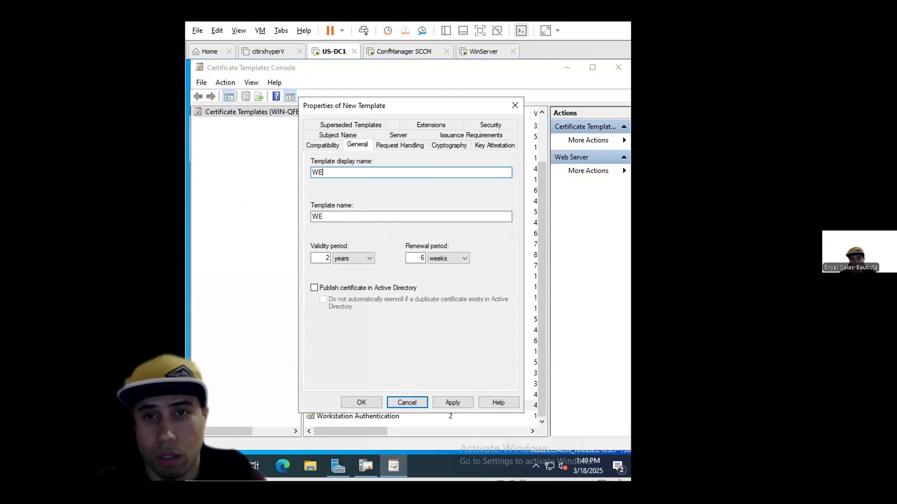
key("BackSpace")
type("E")
key("BackSpace")
type("e")
key("BackSpace")
type("eb")
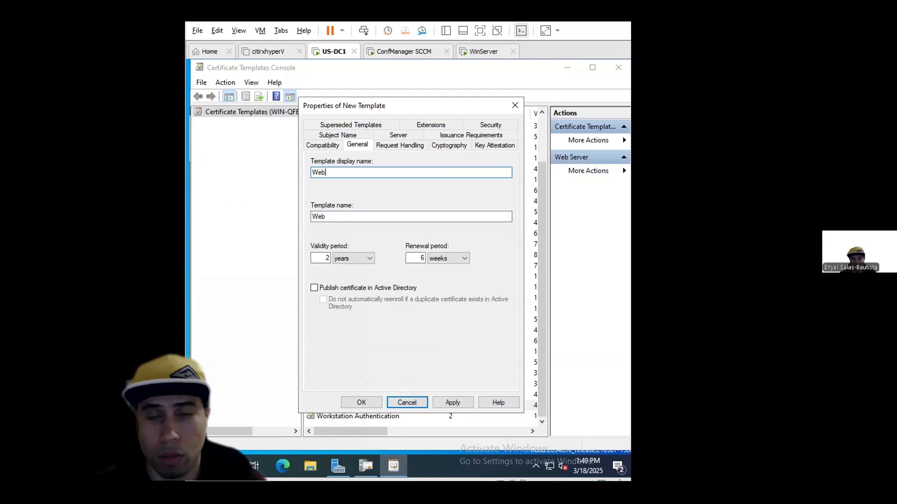
type("S")
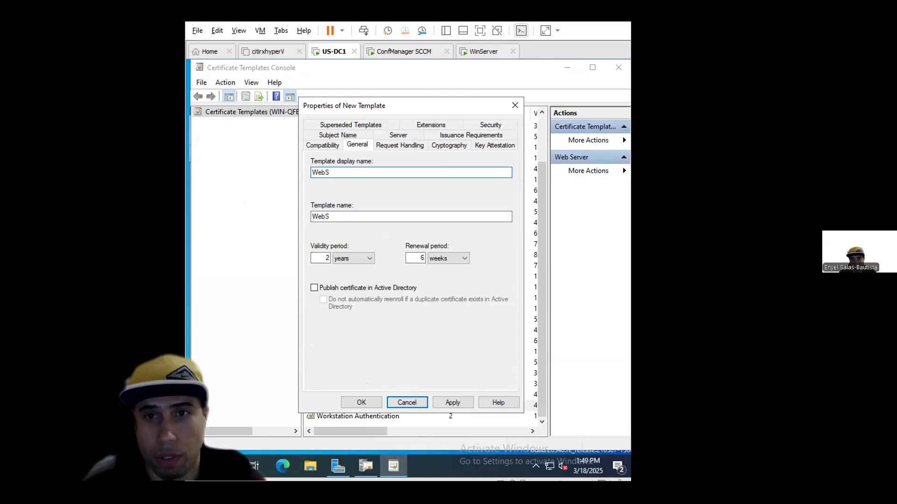
type("erver")
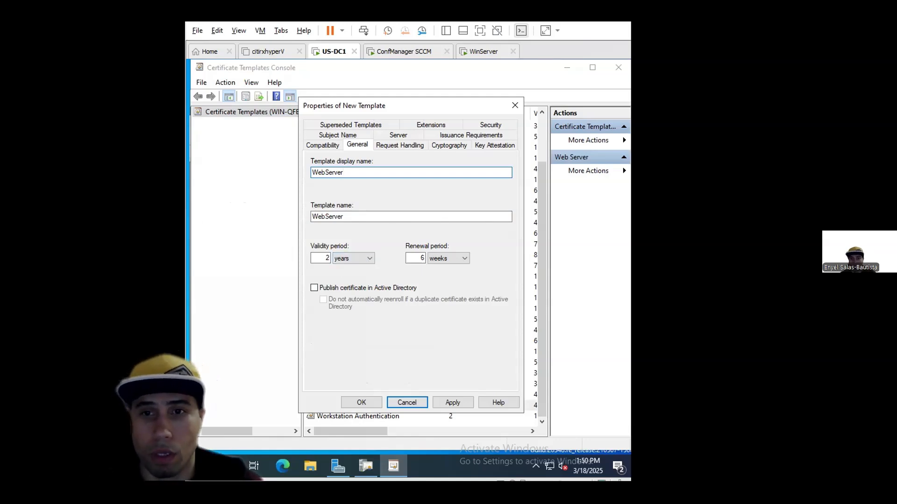
Set the template's renewal period to 13 hours.
left_click(460, 258)
left_click(438, 298)
left_click(457, 306)
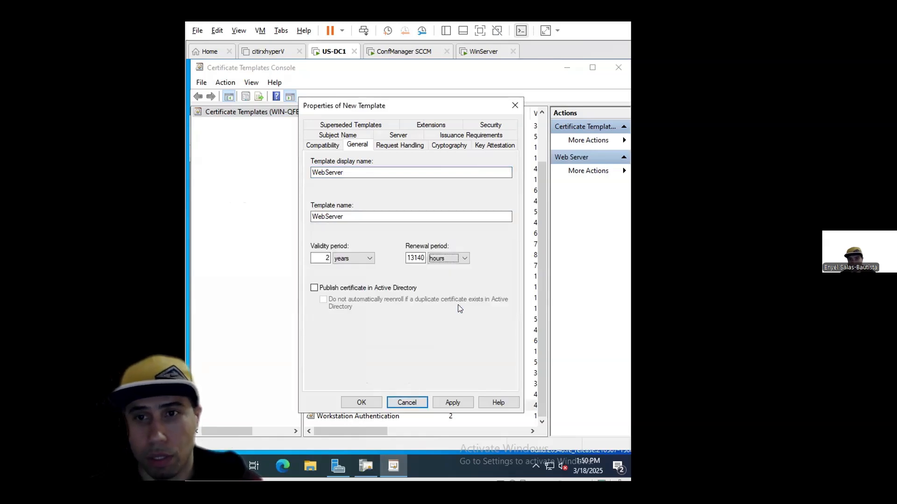
left_click(422, 258)
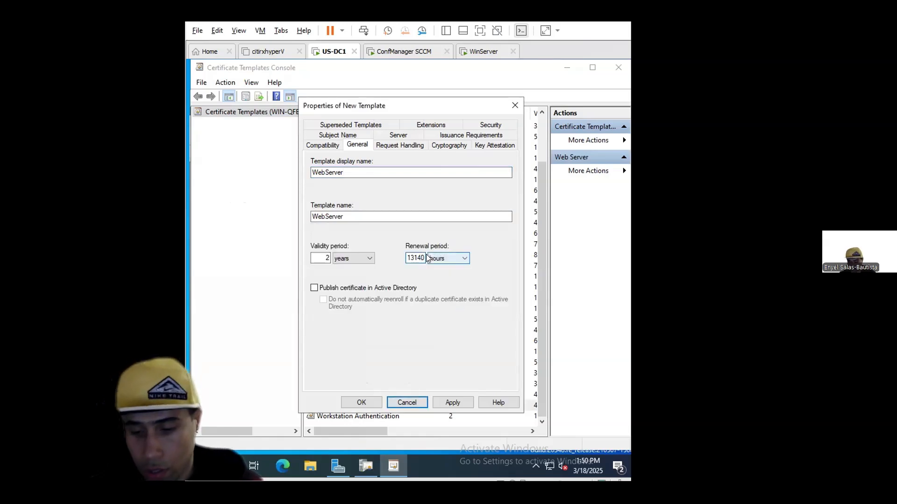
key("BackSpace")
key("BackSpace")
key("BackSpace")
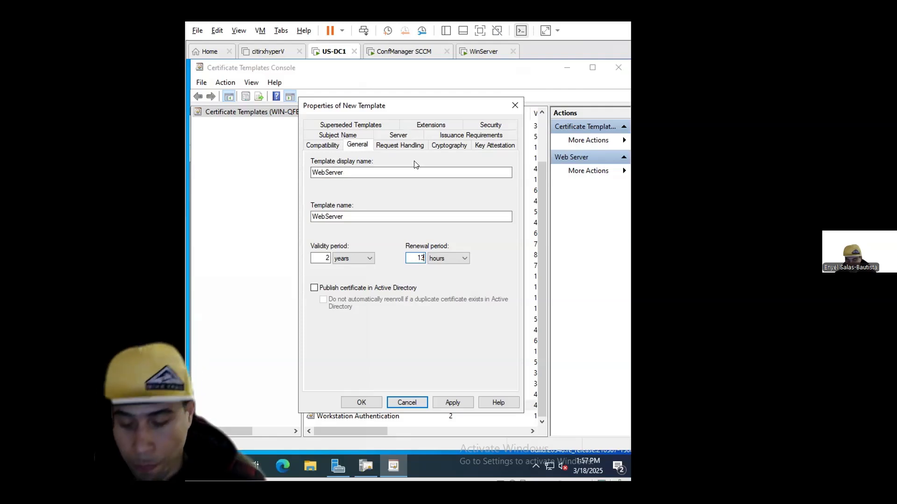
Add the prefix SCCM- to the template display name, making it SCCM-WebServer.
left_click(327, 171)
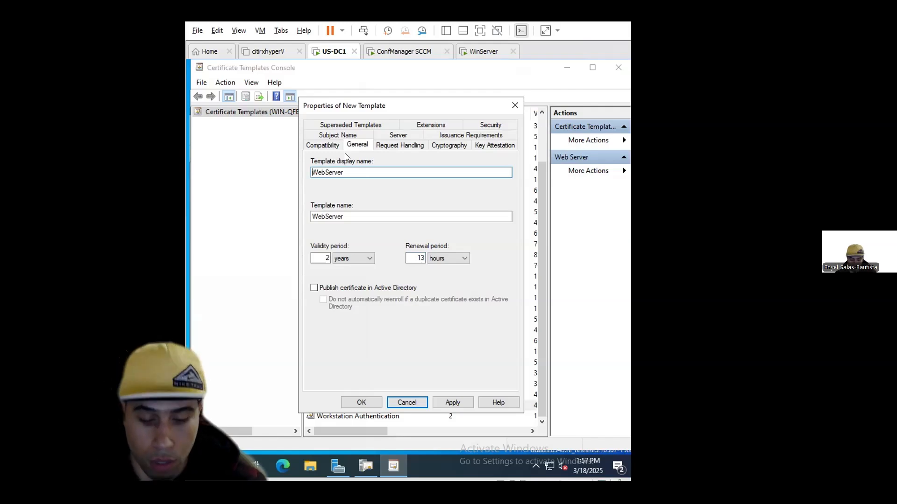
type("sccm")
key("BackSpace")
key("BackSpace")
key("BackSpace")
key("BackSpace")
type("SCCM")
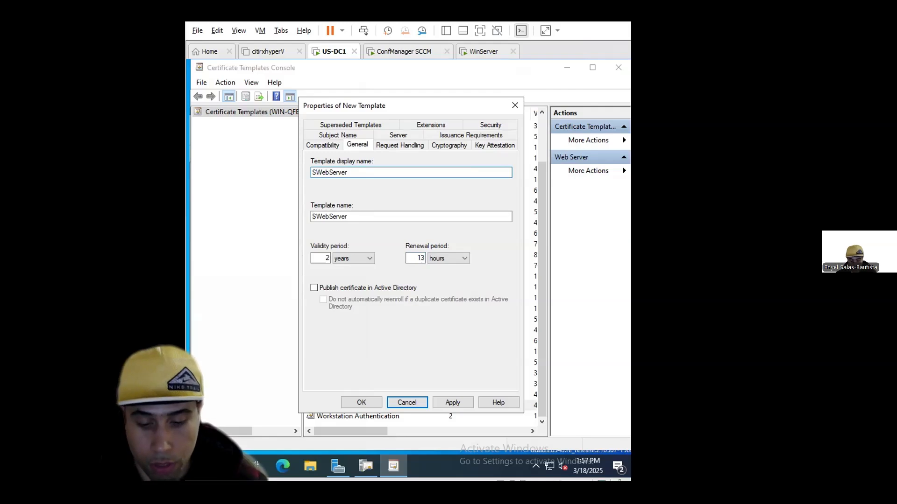
type("-")
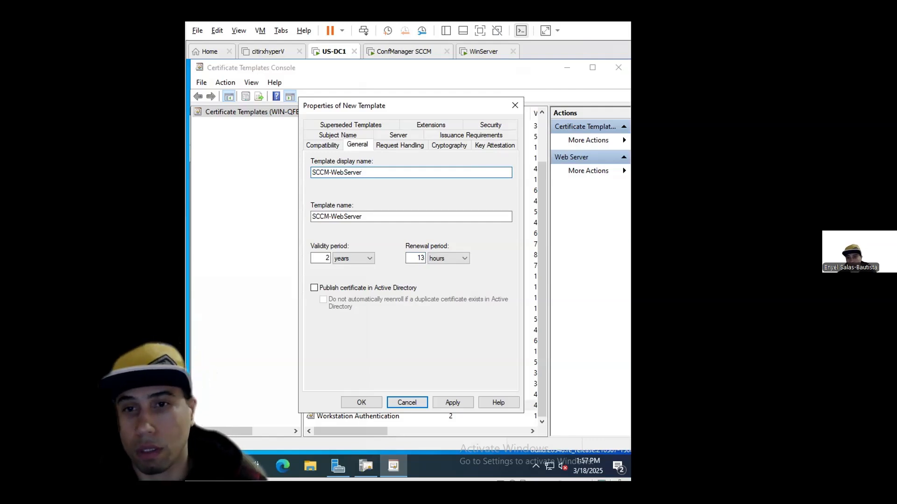
Allow the private key to be exported in the new template's request handling settings.
left_click(398, 138)
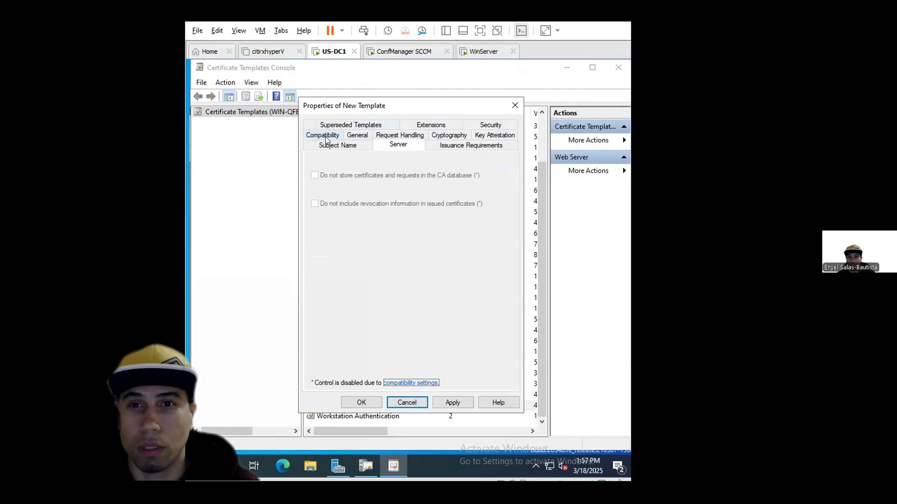
left_click(361, 137)
left_click(322, 144)
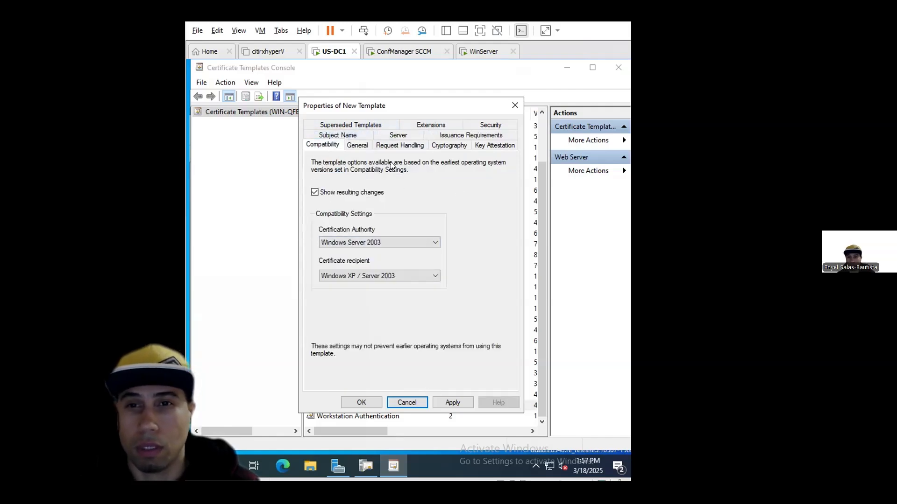
left_click(406, 146)
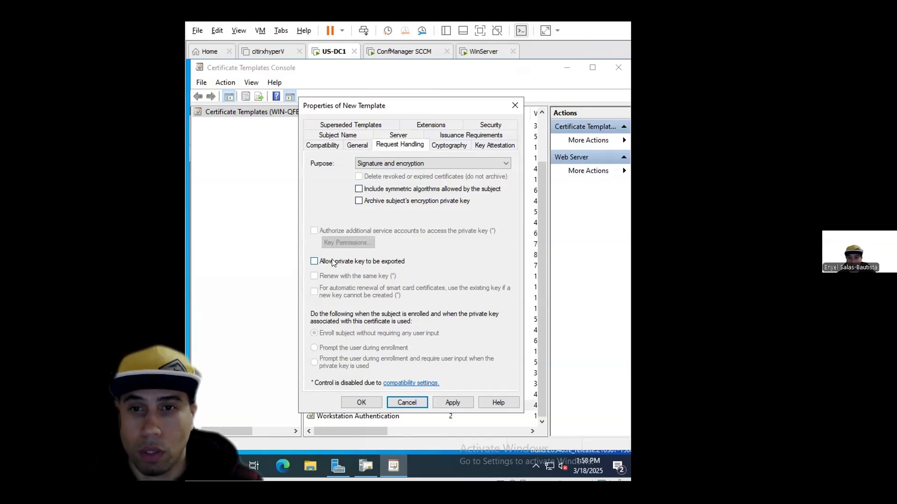
left_click(314, 261)
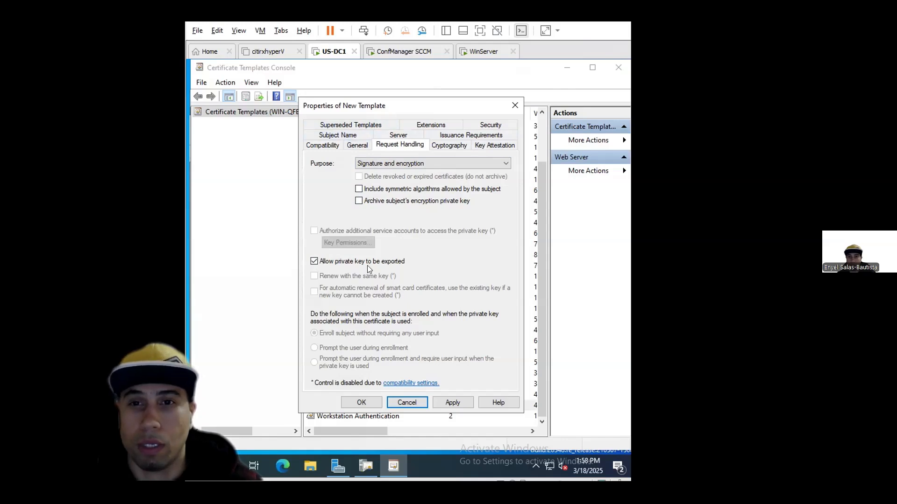
Extend the template display name to SCCM-WebServer-With-privatekey, so that the template name matches.
left_click(394, 137)
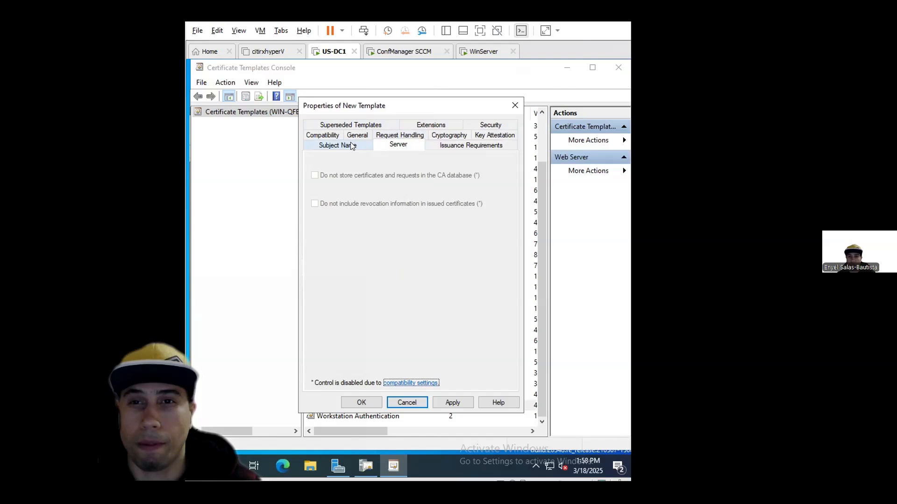
left_click(353, 144)
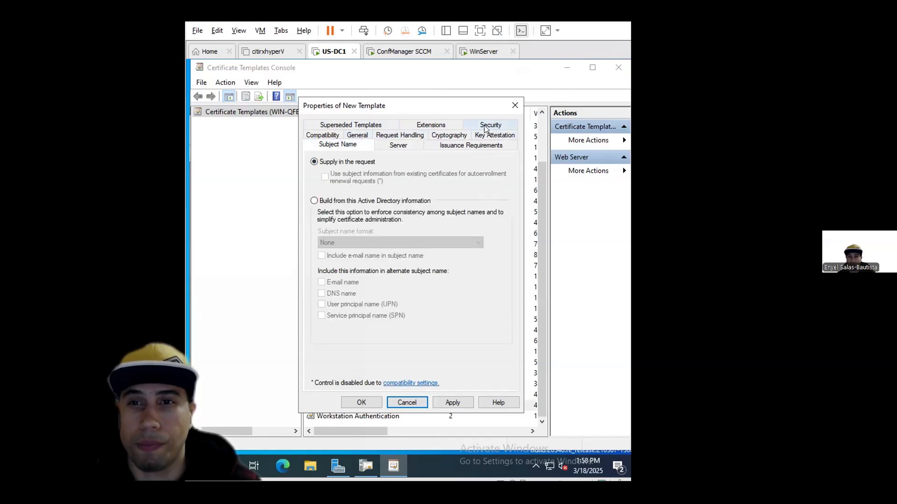
left_click(355, 136)
left_click(375, 170)
type("-WebServer-")
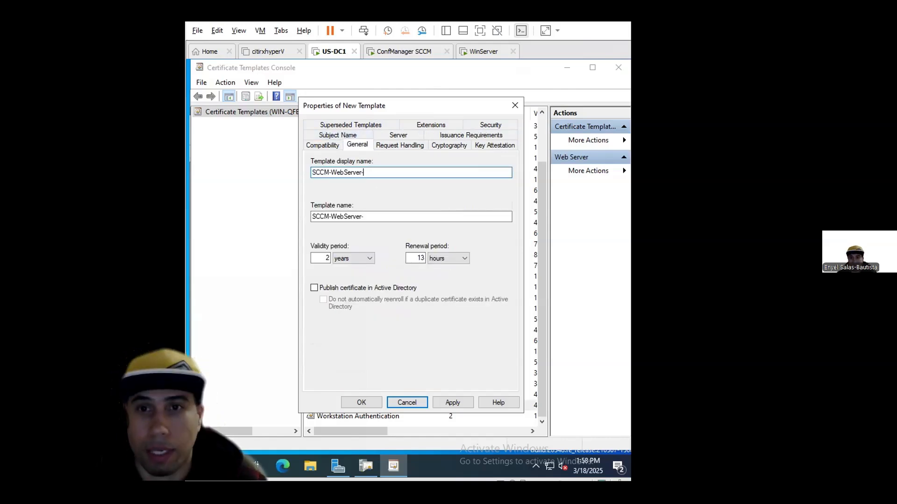
type("W")
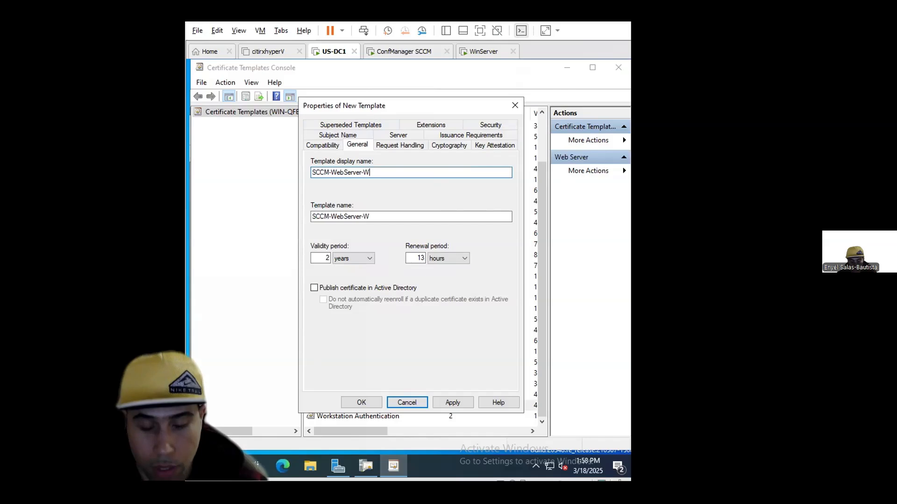
type("I")
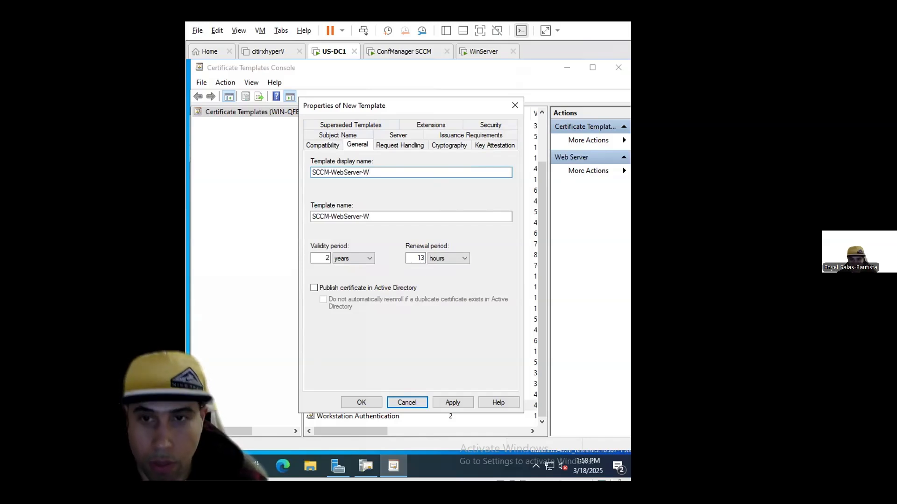
type("th")
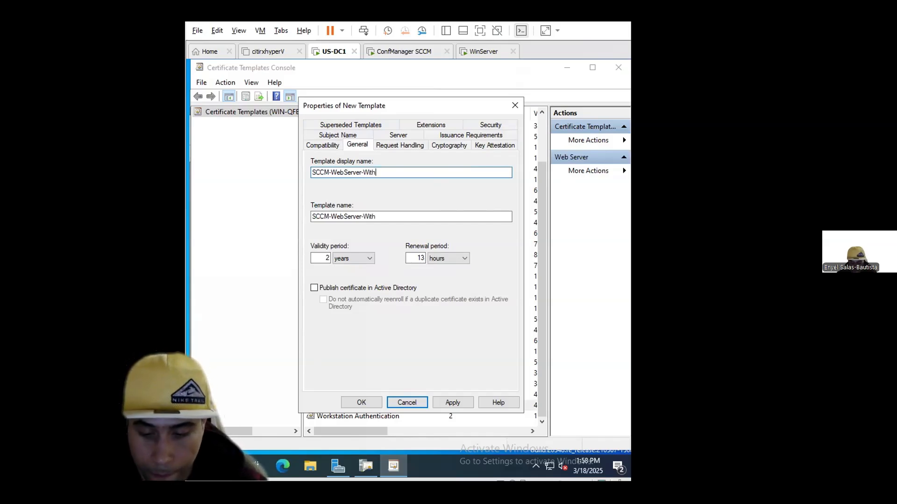
type("p")
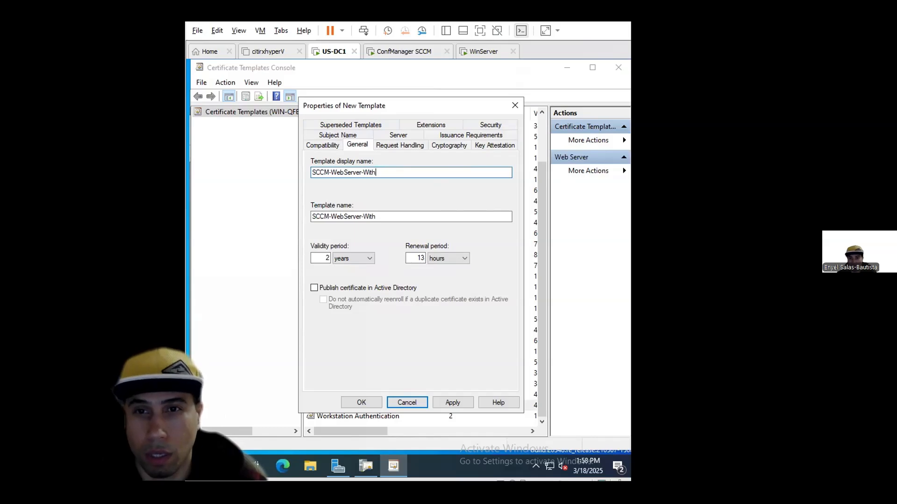
type("-")
type("PKI")
key("BackSpace")
key("BackSpace")
key("BackSpace")
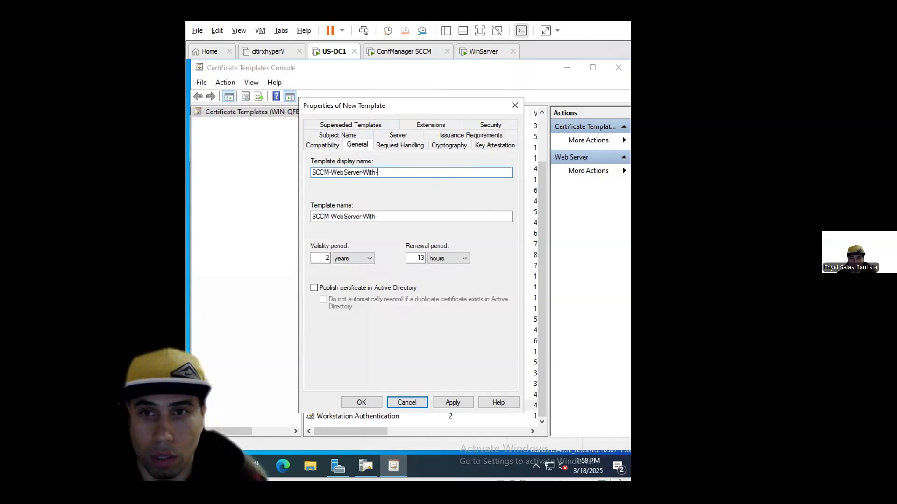
type("privateket")
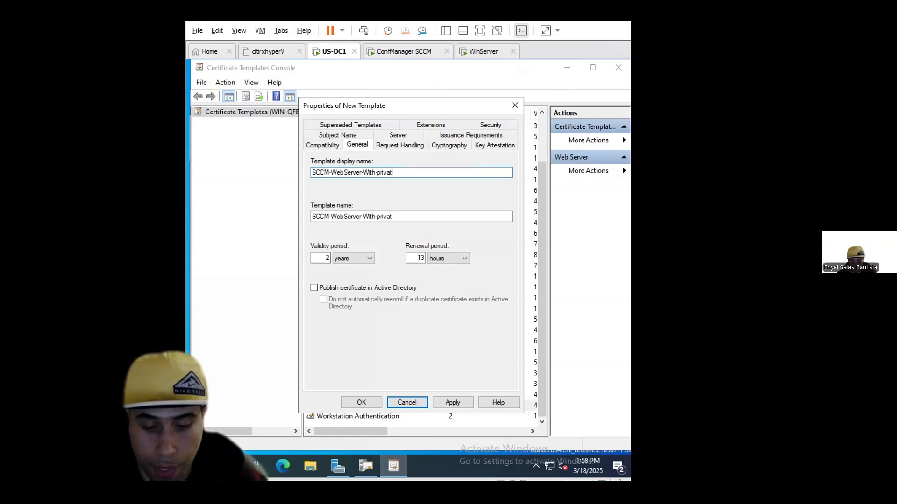
key("BackSpace")
key("BackSpace")
key("BackSpace")
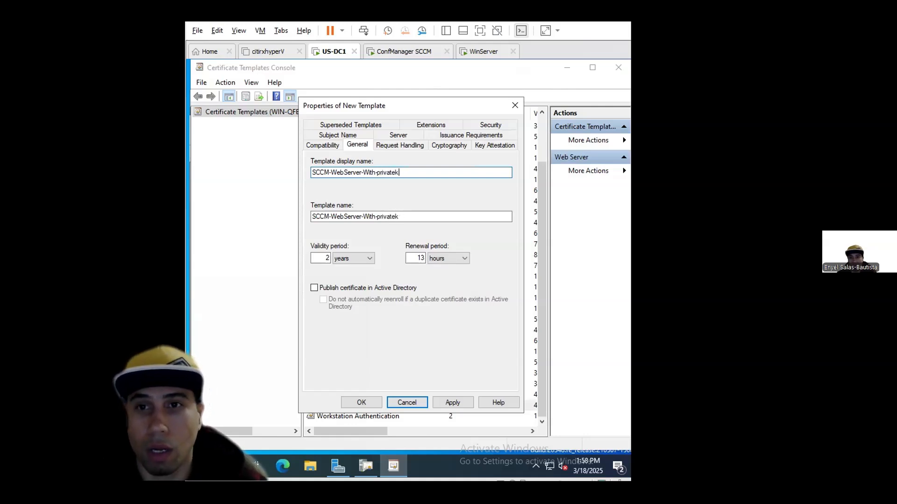
type("ekey")
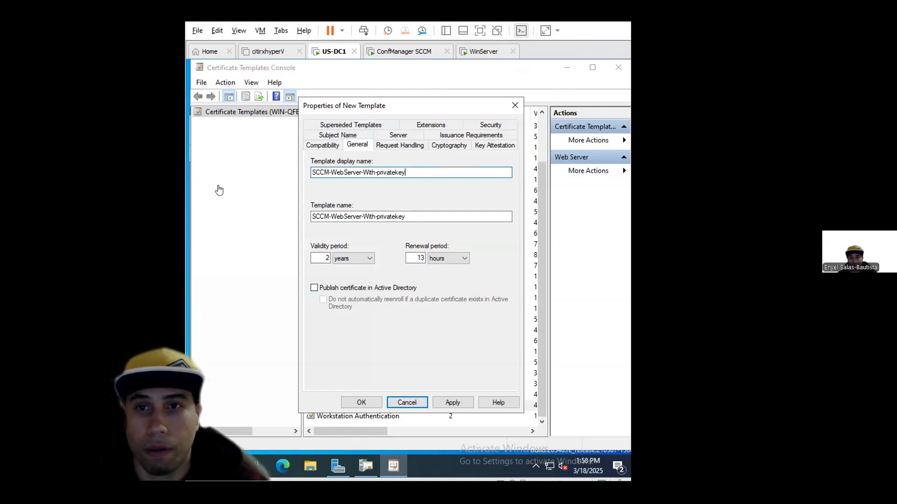
Build the template's subject name from Active Directory information, using DNS name as the subject name format.
left_click(406, 146)
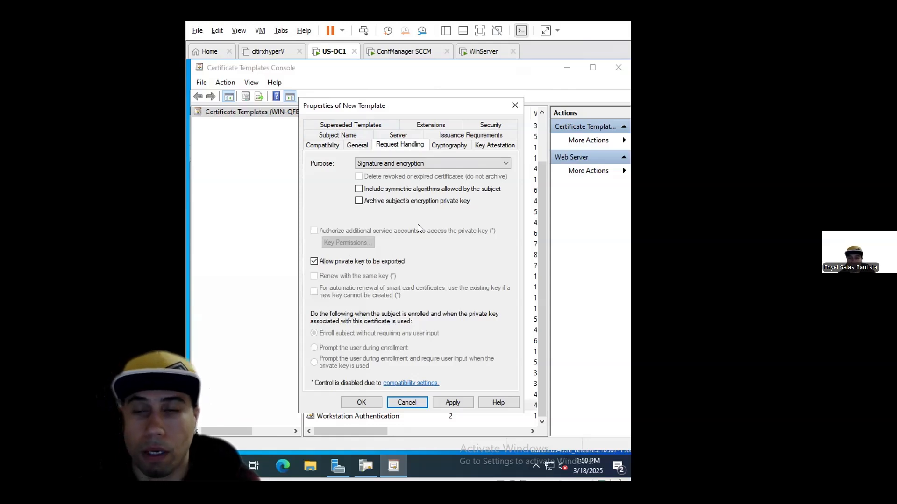
left_click(488, 123)
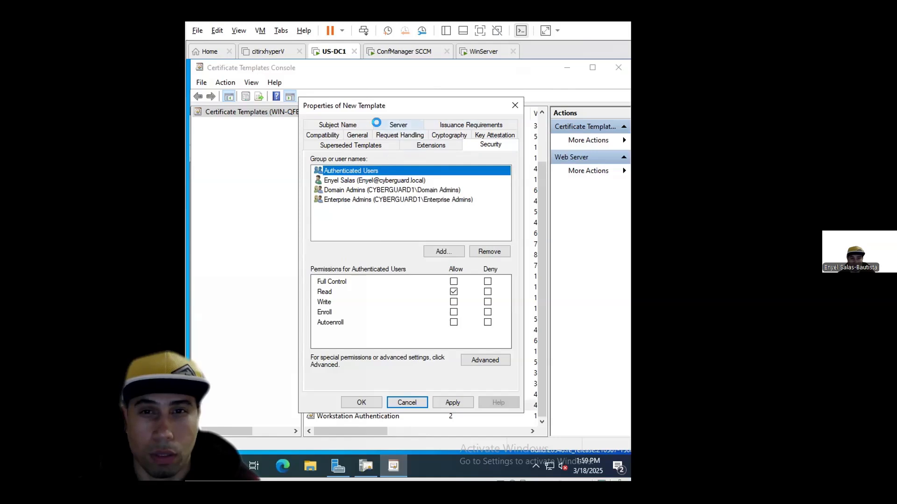
left_click(341, 125)
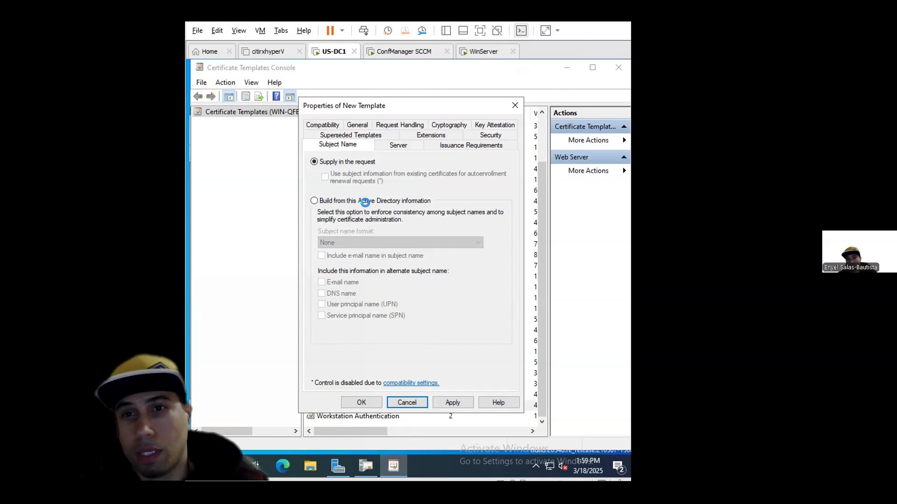
left_click(315, 200)
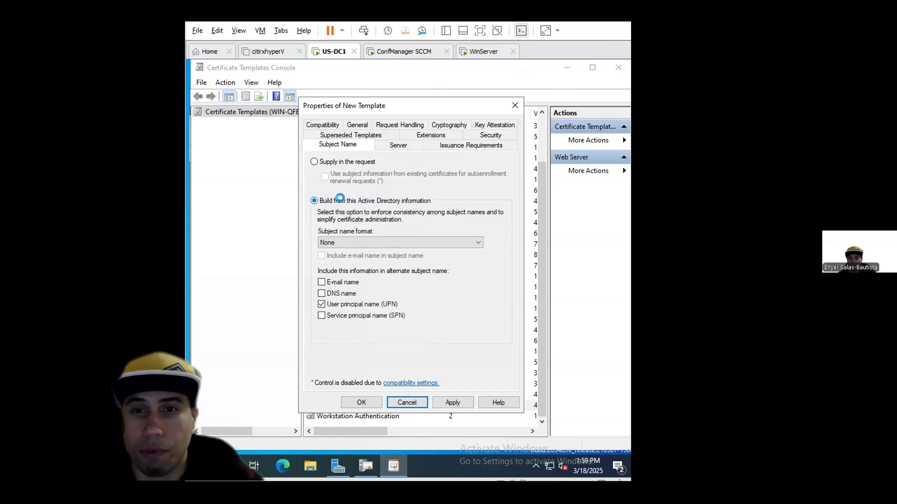
left_click(386, 238)
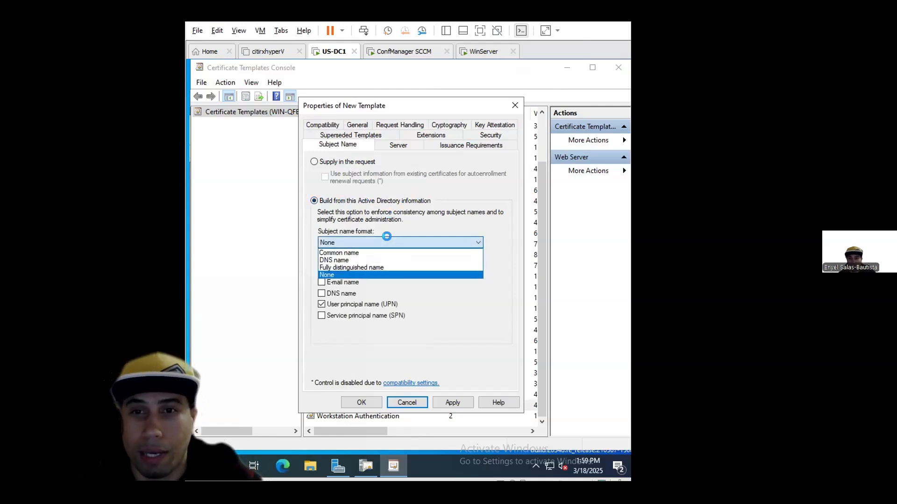
left_click(333, 260)
left_click(369, 239)
left_click(334, 259)
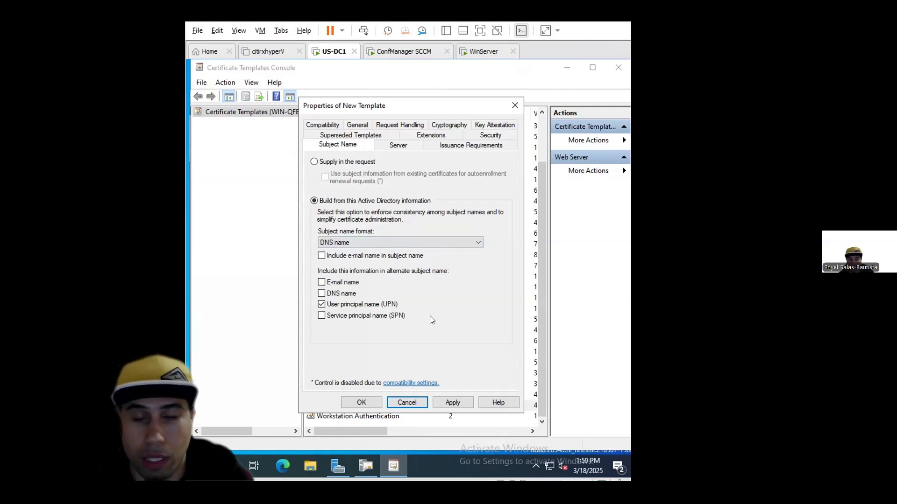
Try allowing the Autoenroll permission for Domain Admins in the template's security settings.
left_click(491, 136)
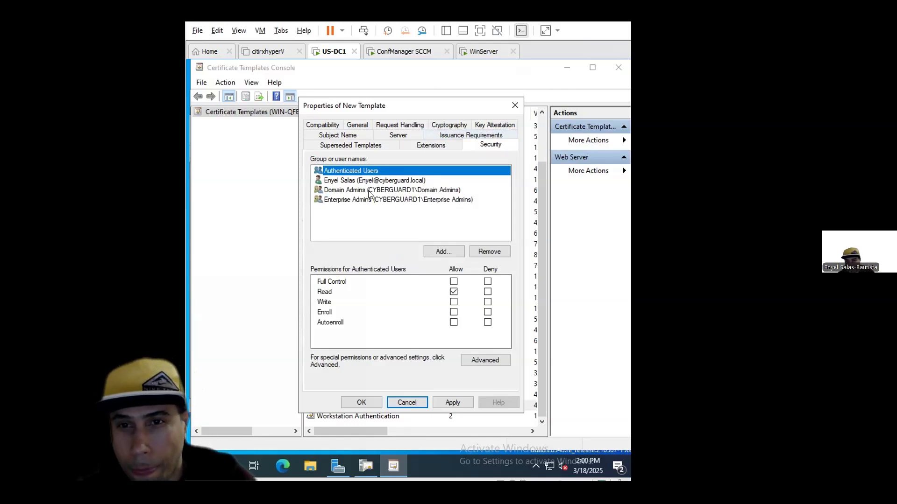
left_click(342, 192)
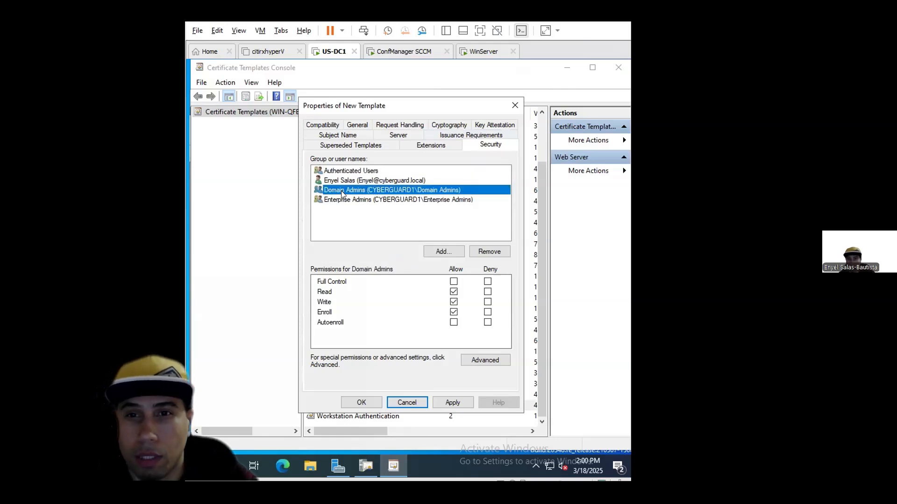
left_click(453, 322)
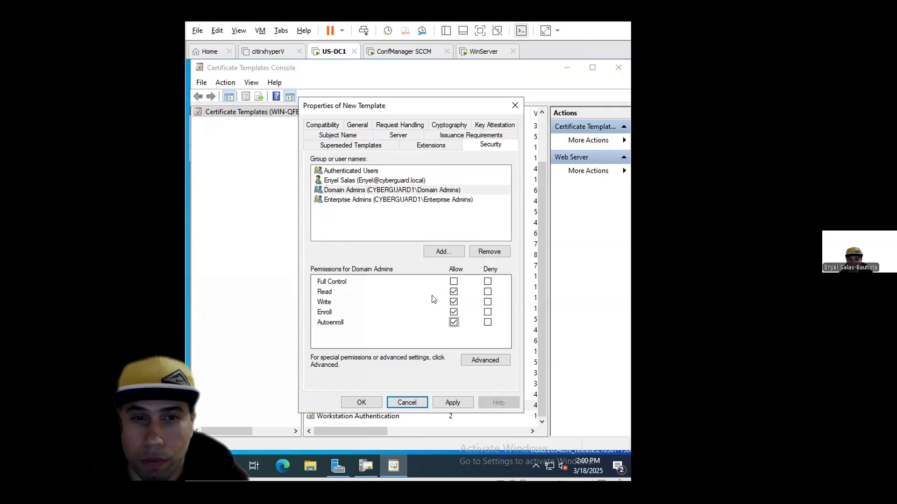
left_click(454, 322)
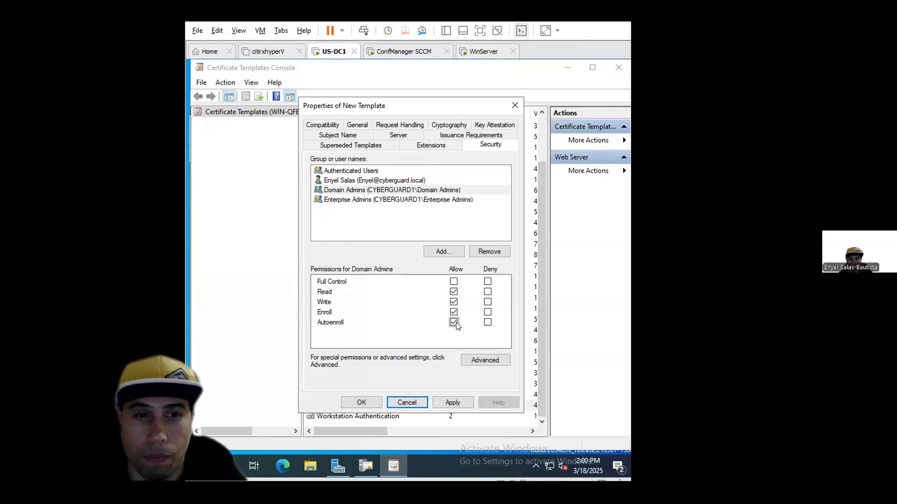
left_click(454, 323)
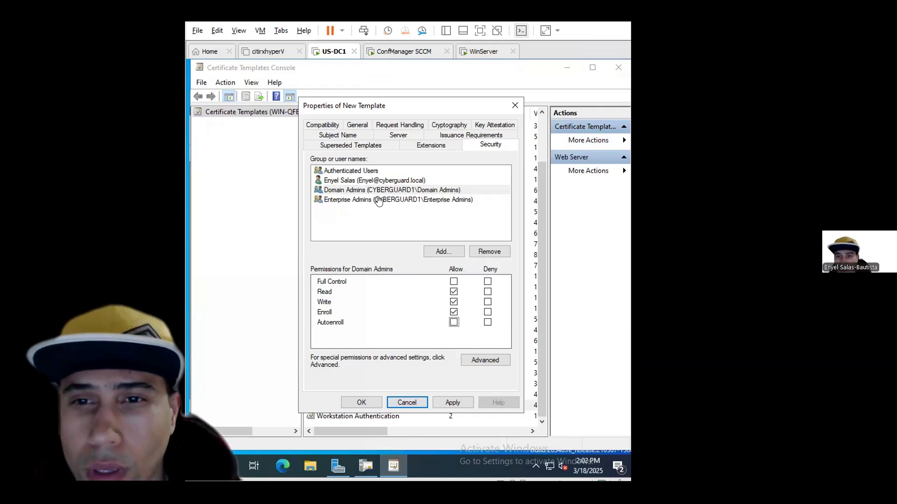
Add the Domain Computers group to the template's security permissions, finding it with the partial name doma.
left_click(354, 171)
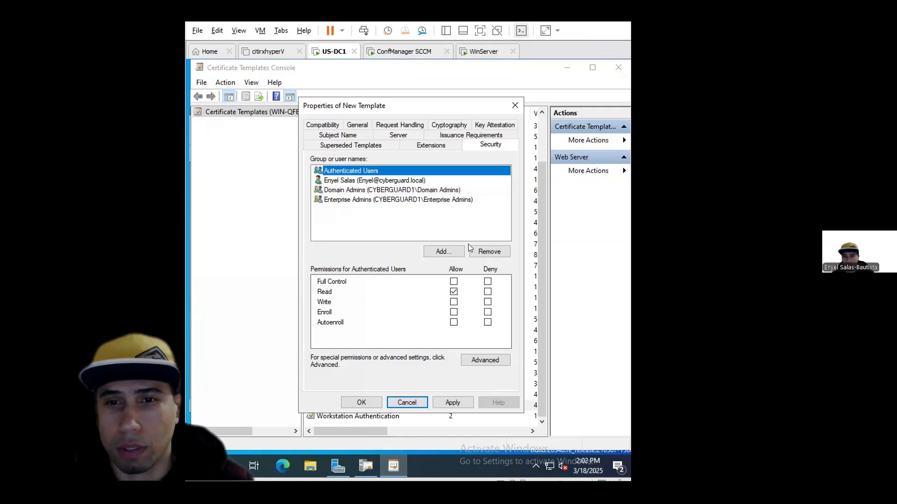
left_click(355, 181)
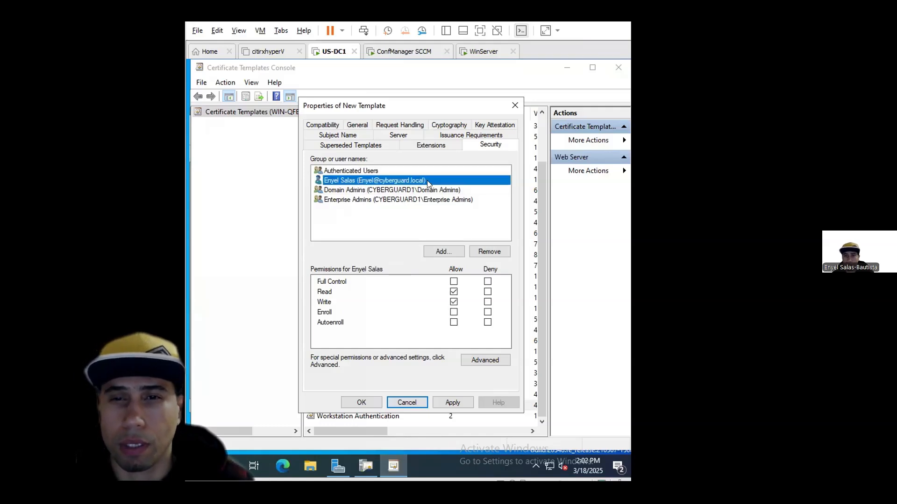
left_click(345, 189)
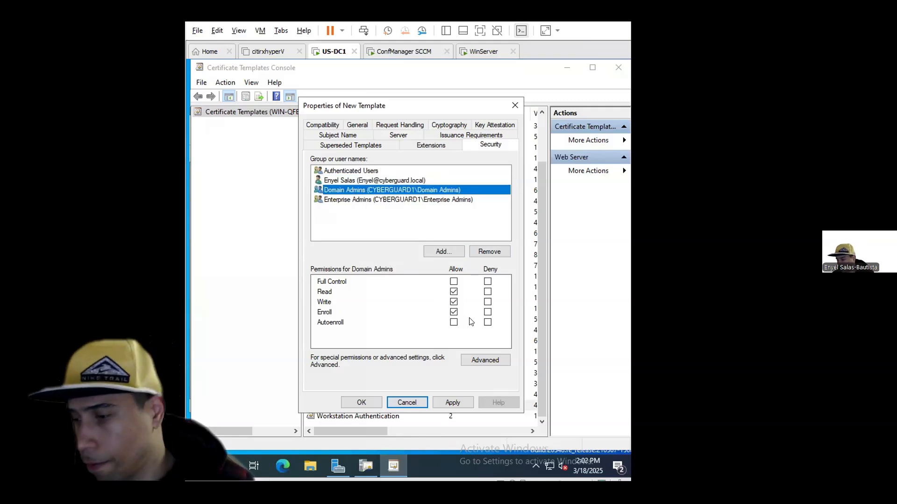
left_click(443, 252)
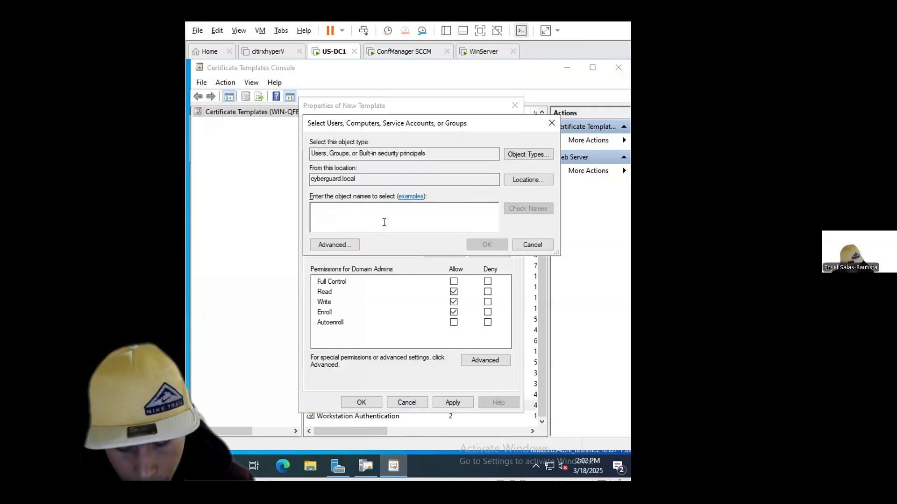
type("doma")
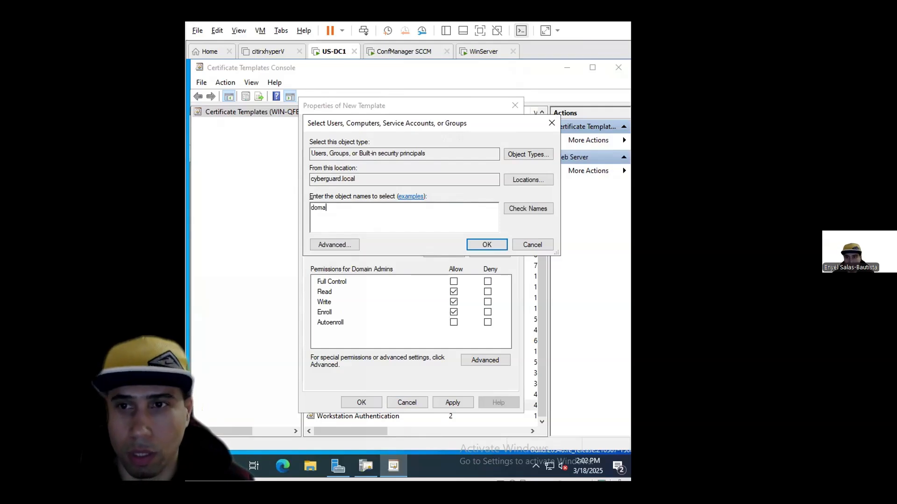
left_click(528, 209)
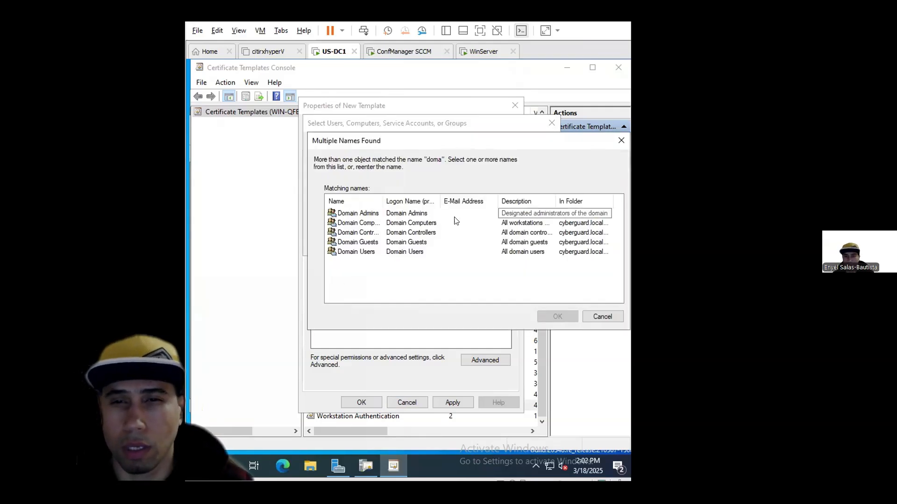
left_click(343, 223)
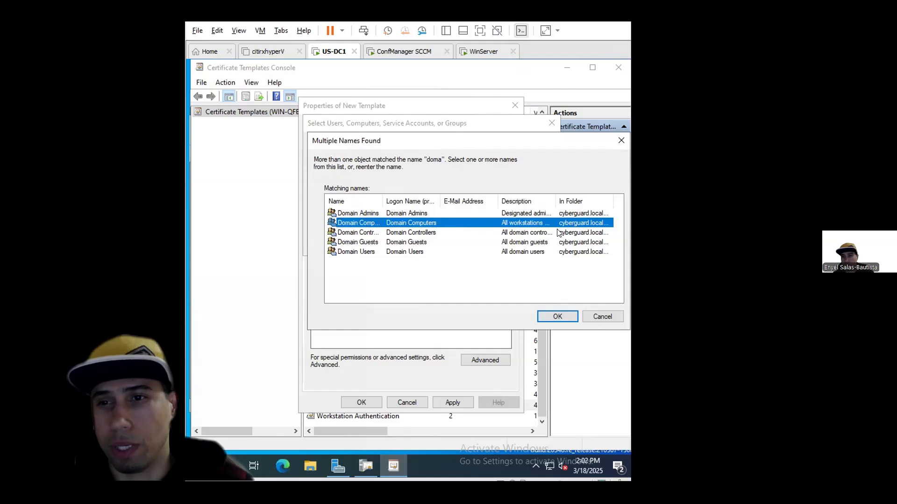
left_click(558, 316)
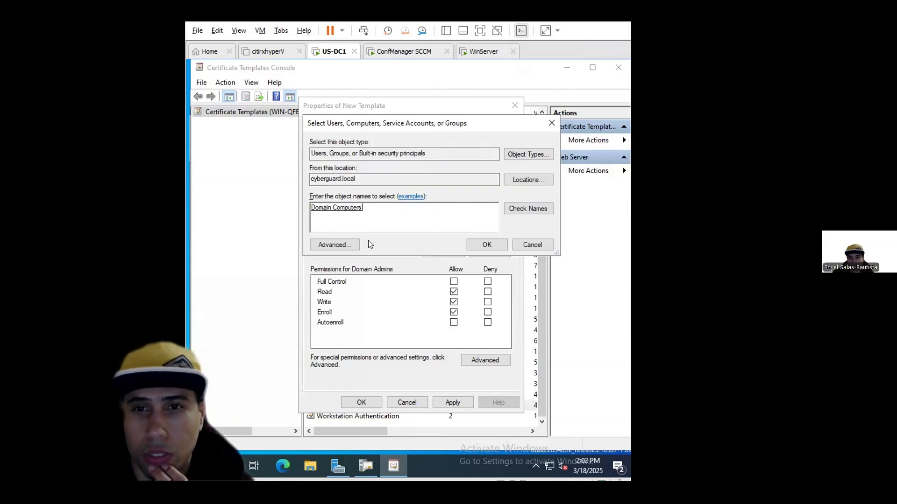
left_click(488, 245)
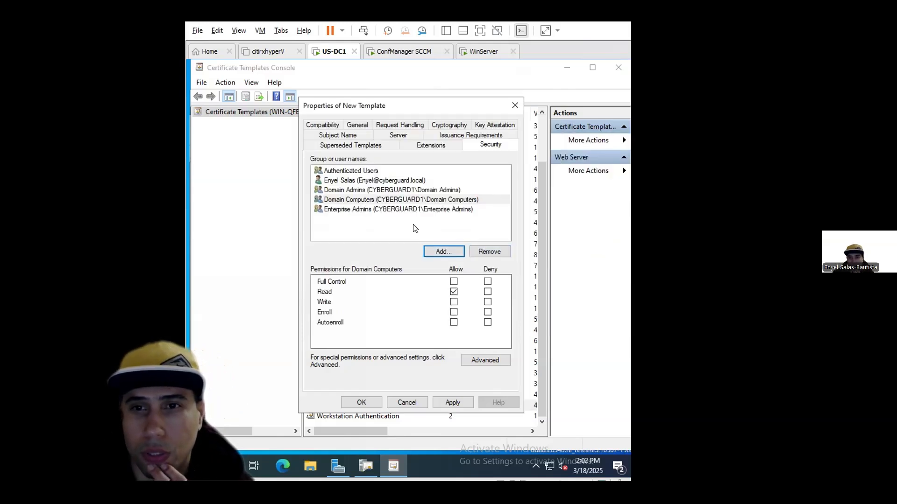
Allow the Enroll permission for Domain Computers and save the new certificate template.
left_click(389, 199)
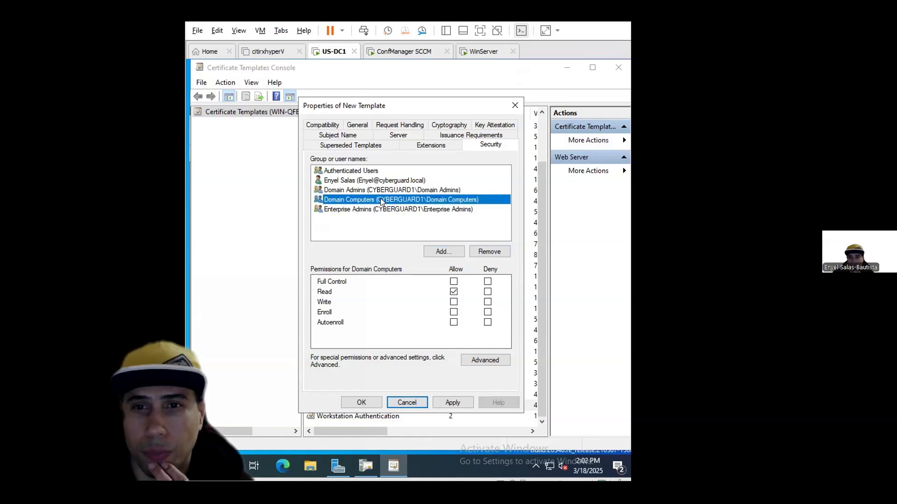
left_click(453, 311)
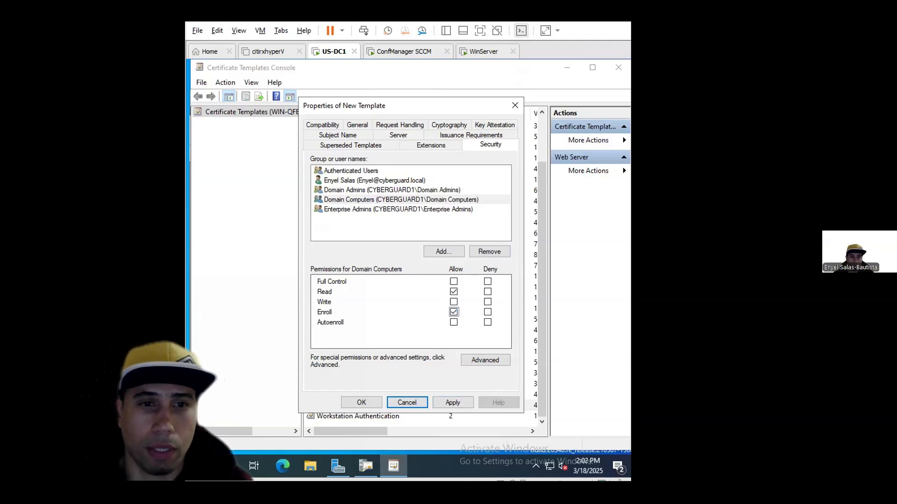
left_click(454, 399)
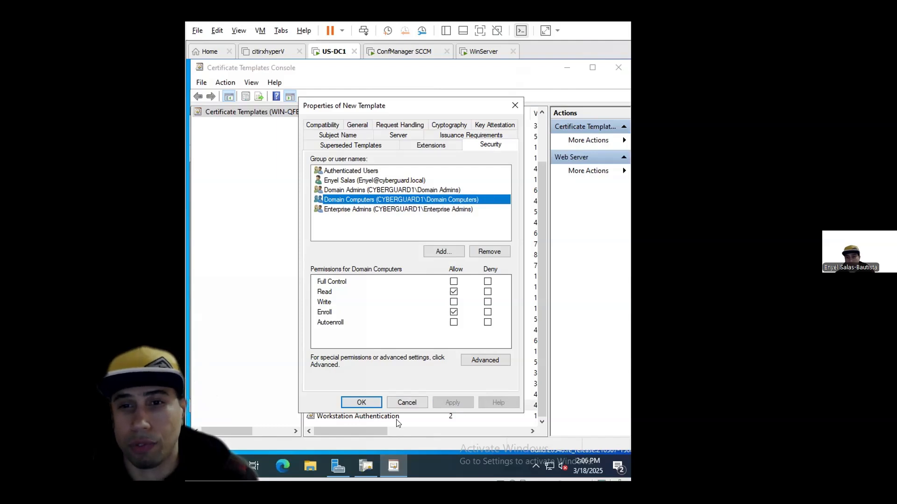
left_click(366, 403)
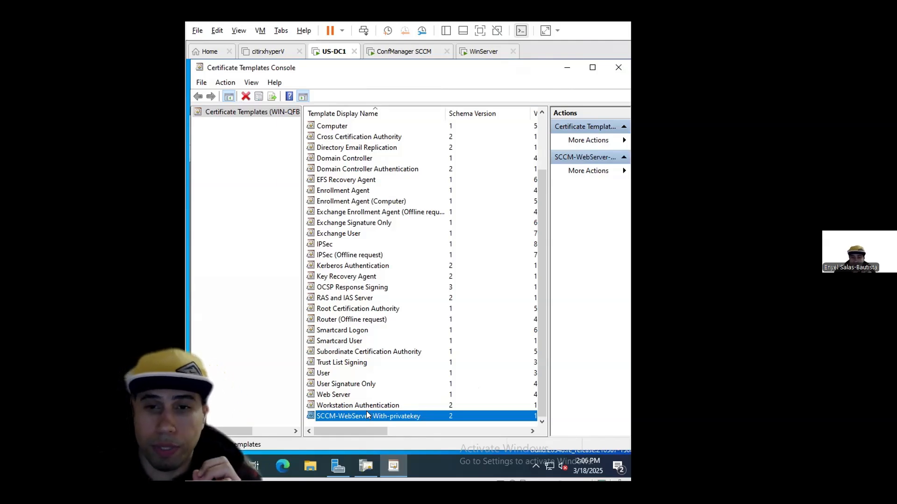
Duplicate the Web Server certificate template and set the new template's display name to SCCM-WebServer.
right_click(329, 394)
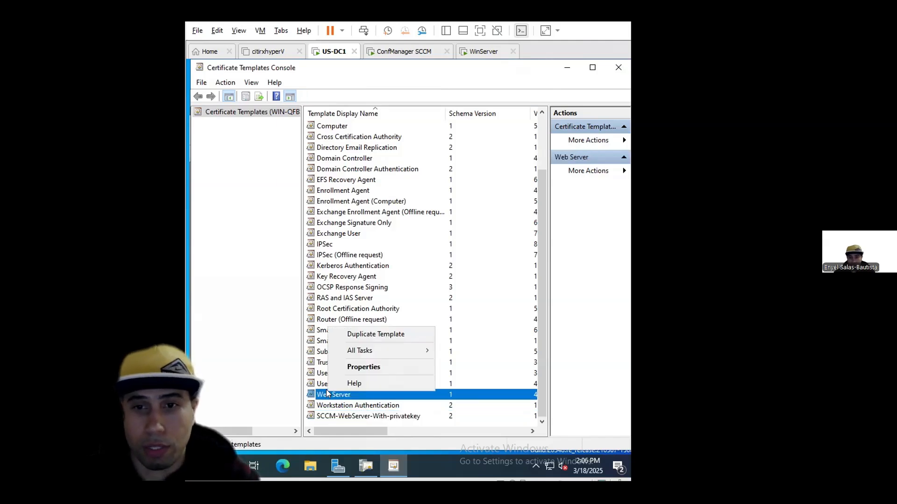
left_click(389, 333)
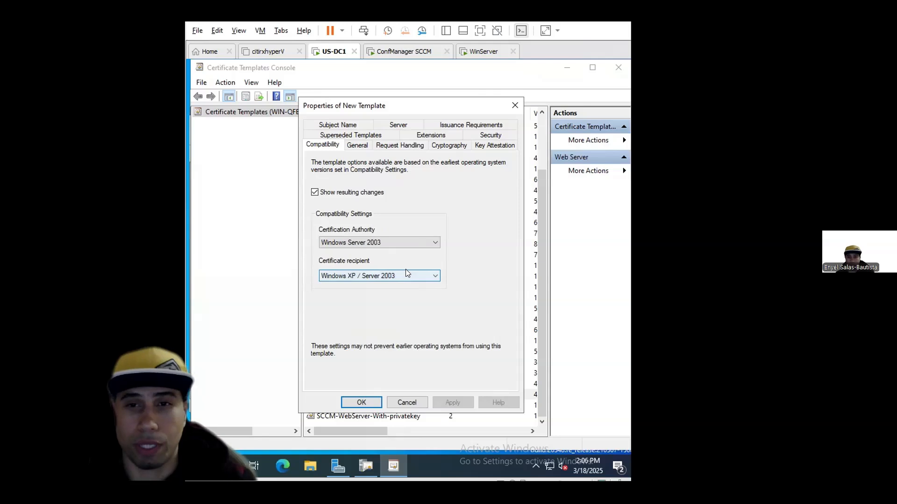
left_click(364, 147)
left_click(379, 173)
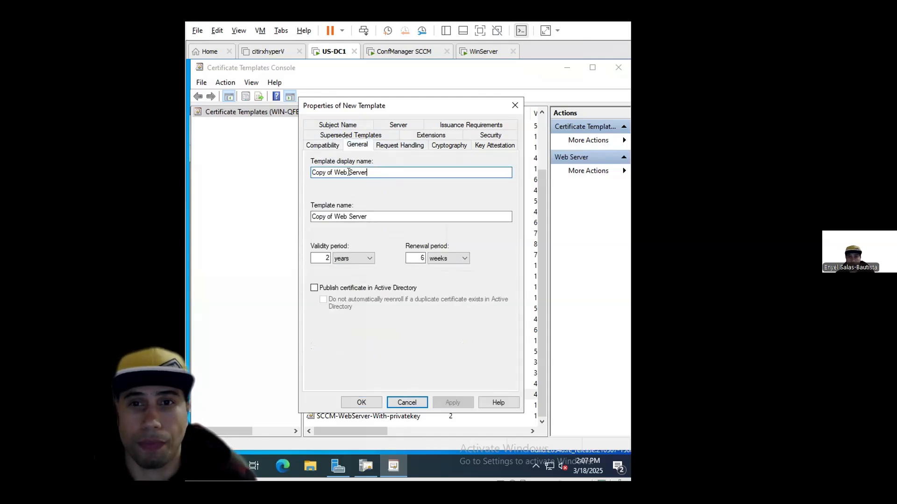
key("BackSpace")
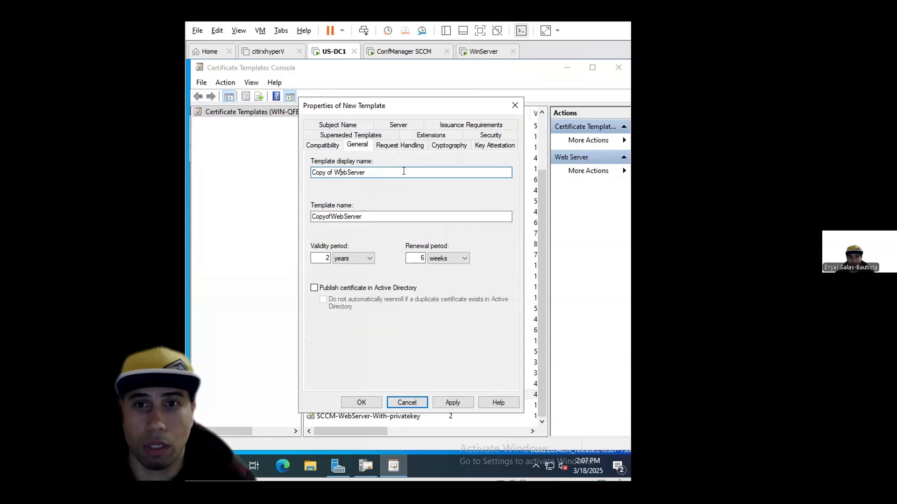
key("BackSpace")
key("BackSpace")
key("BackSpace")
key("BackSpace")
key("BackSpace")
key("BackSpace")
key("BackSpace")
key("BackSpace")
type("SCCM")
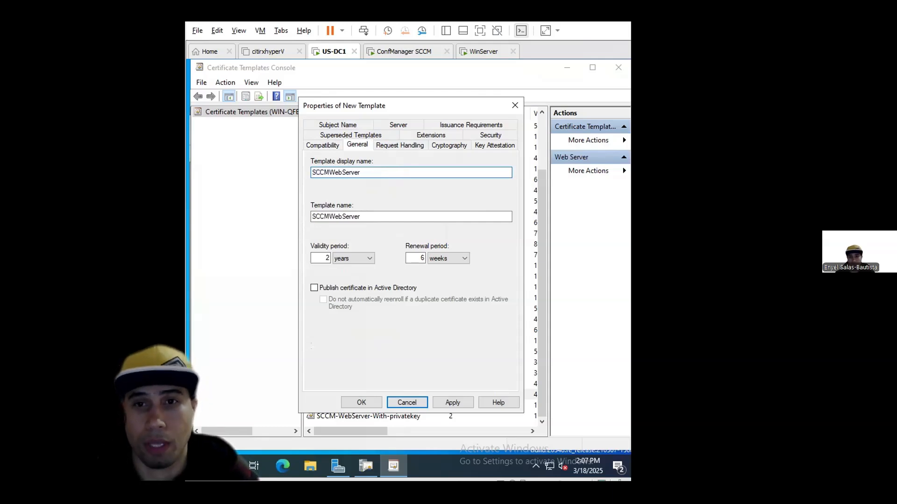
type("-")
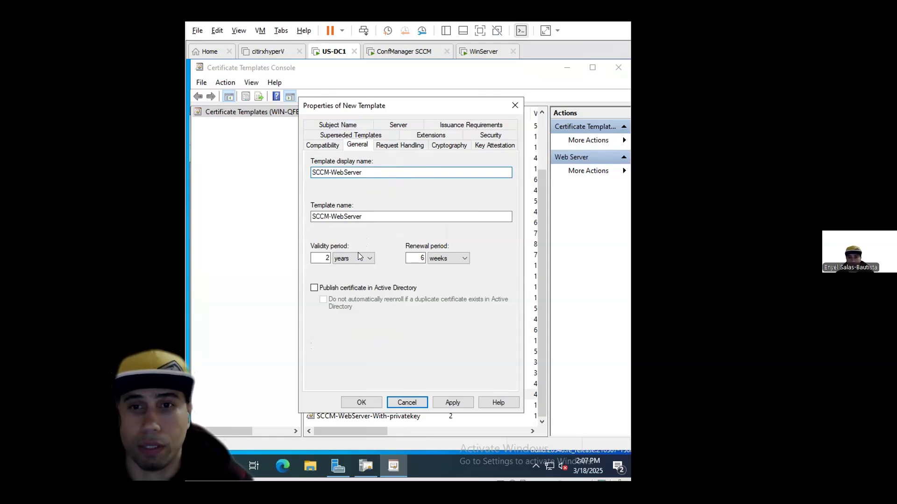
Set the SCCM-WebServer template's renewal period to 130 hours.
left_click(447, 258)
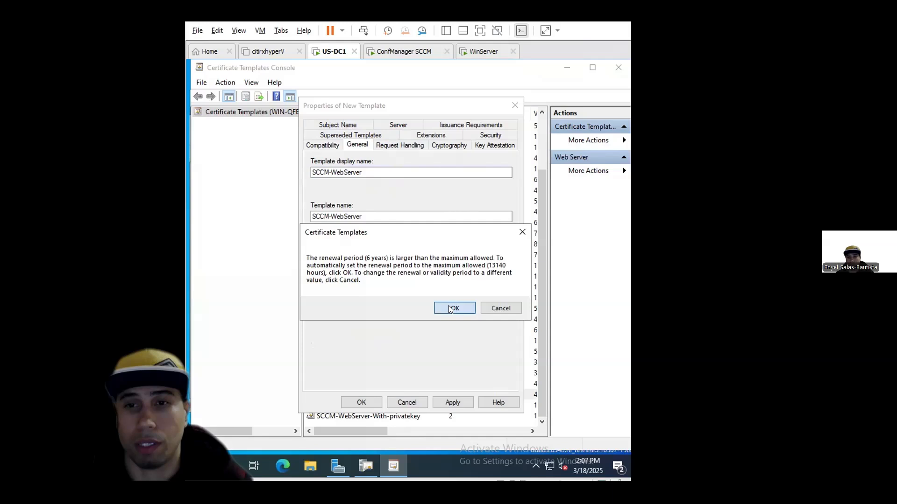
left_click(448, 307)
key("BackSpace")
key("BackSpace")
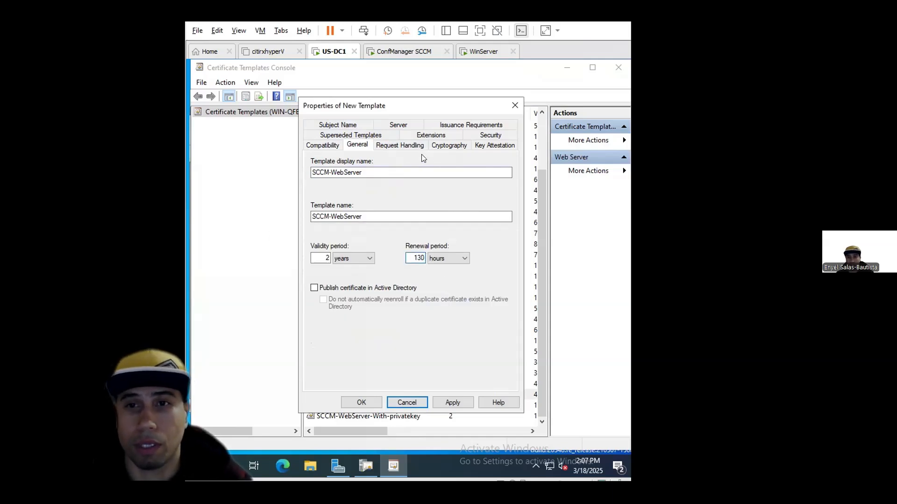
Start adding a group to the SCCM-WebServer template's security permissions.
left_click(402, 144)
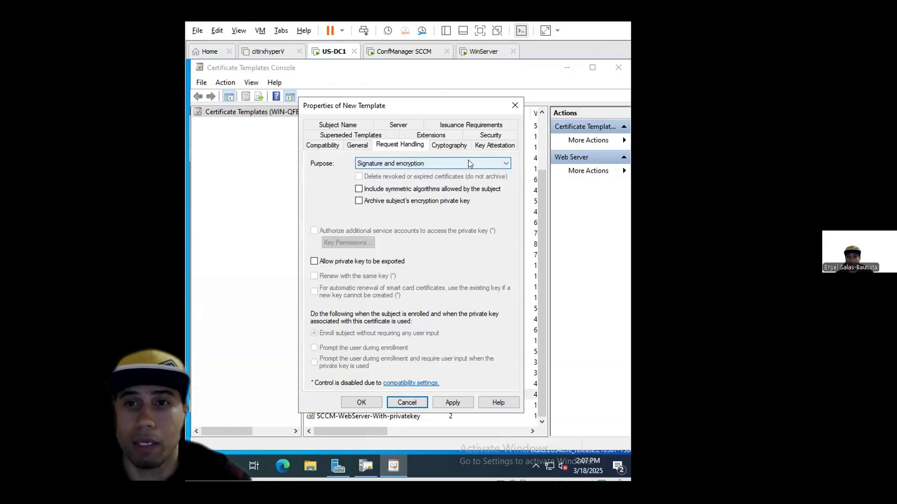
left_click(489, 135)
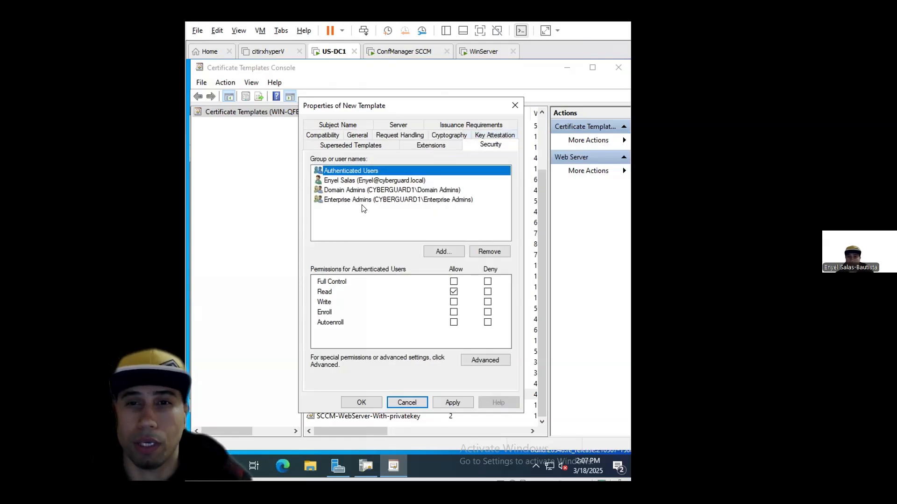
left_click(439, 251)
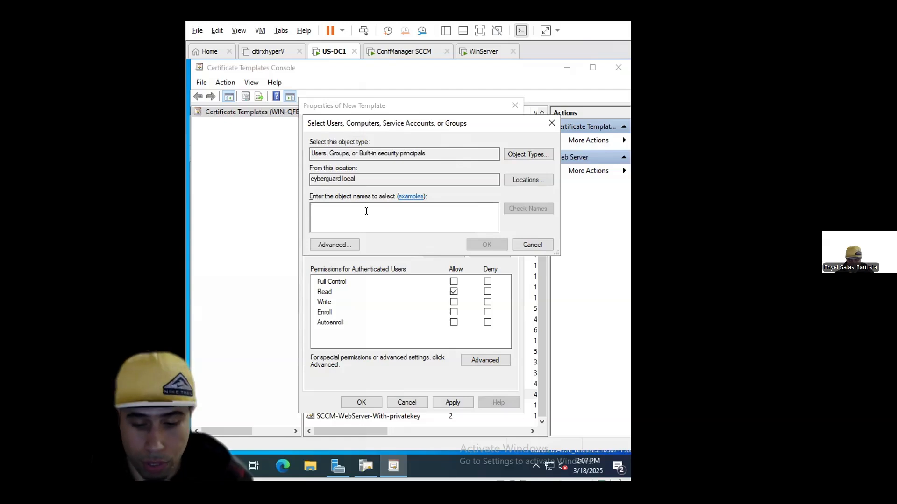
Try to find the computers group for the template's permissions with the partial name COMP.
type("COMP")
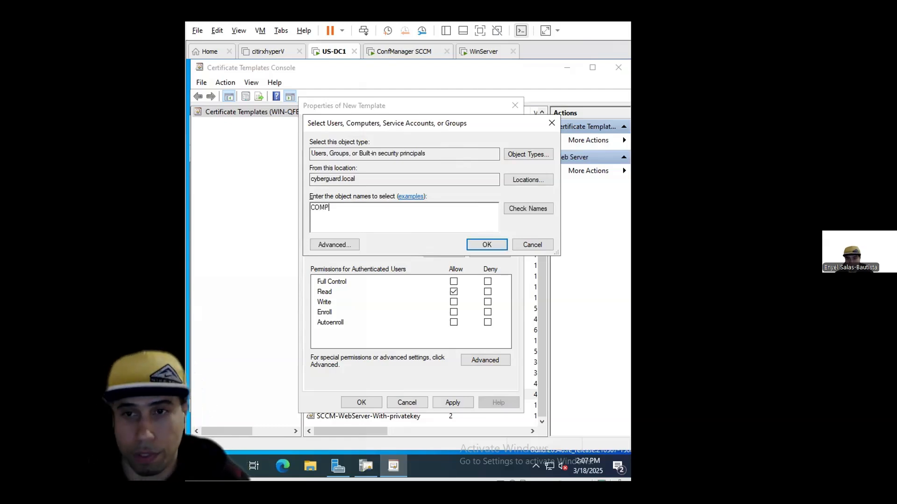
left_click(517, 211)
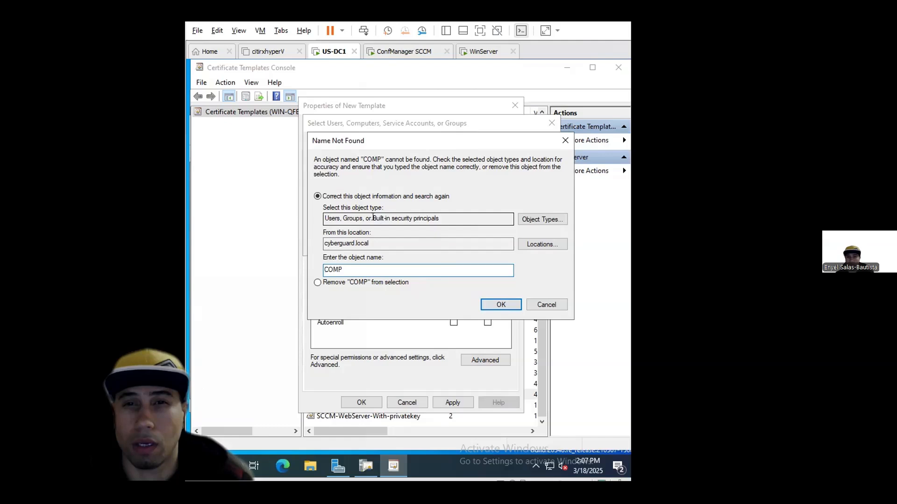
left_click(565, 140)
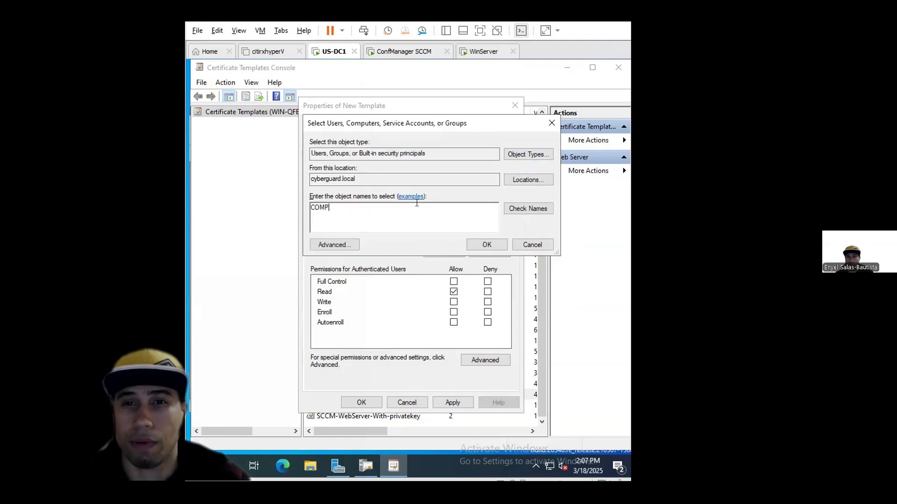
left_click(529, 206)
left_click(564, 141)
left_click(386, 209)
key("BackSpace")
key("BackSpace")
key("BackSpace")
key("BackSpace")
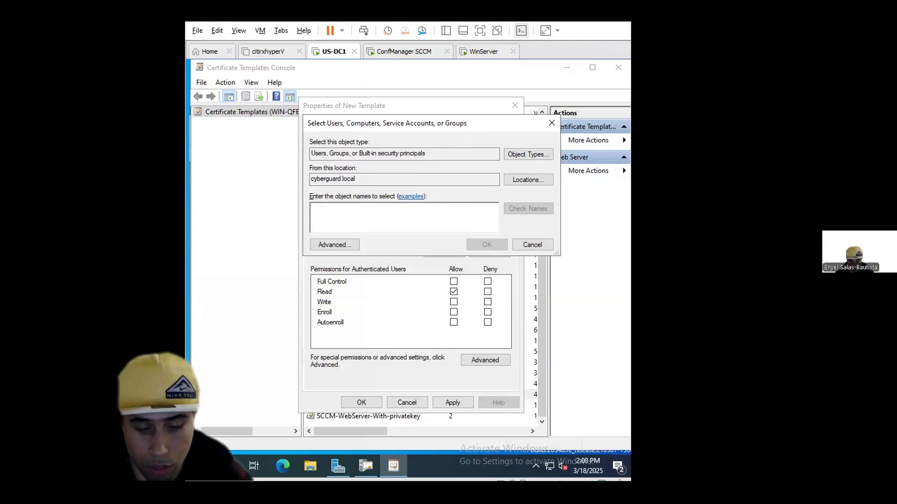
Add the Domain Computers group using the partial name doma, and allow it the Enroll permission.
type("DOM")
key("BackSpace")
key("BackSpace")
key("BackSpace")
type("domi")
type("a")
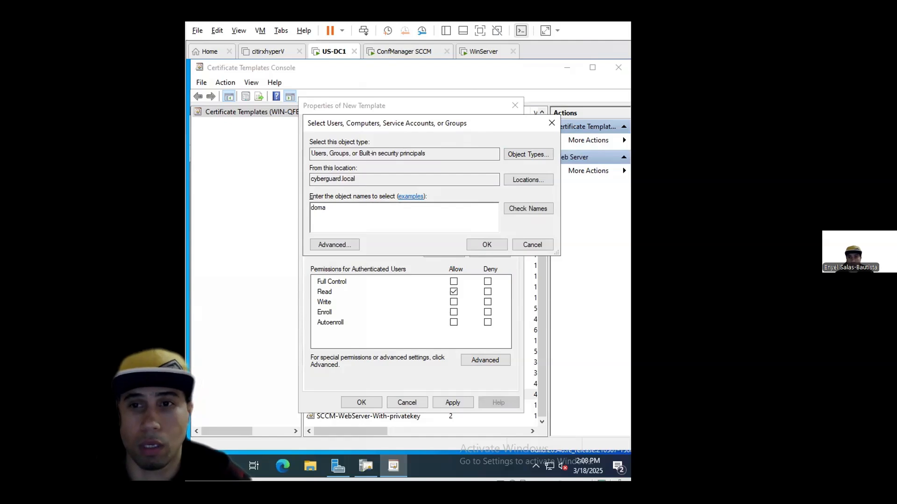
left_click(518, 208)
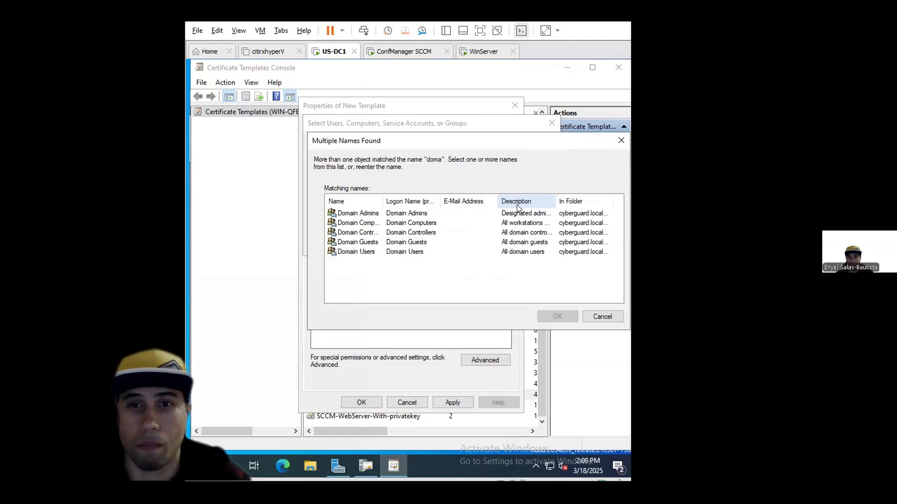
left_click(416, 225)
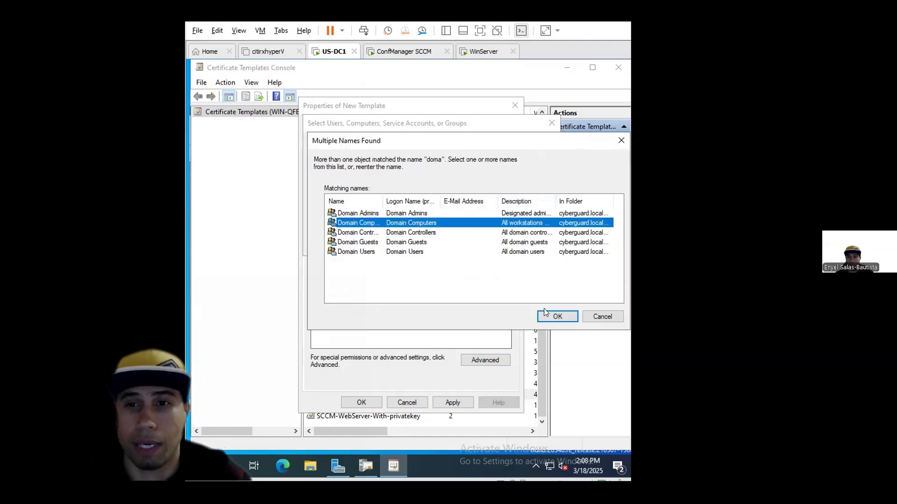
left_click(558, 317)
left_click(456, 316)
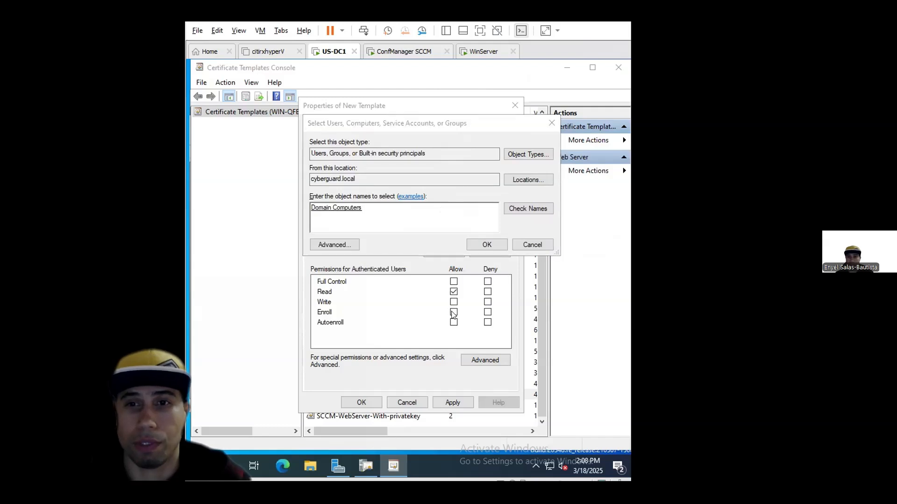
left_click(486, 246)
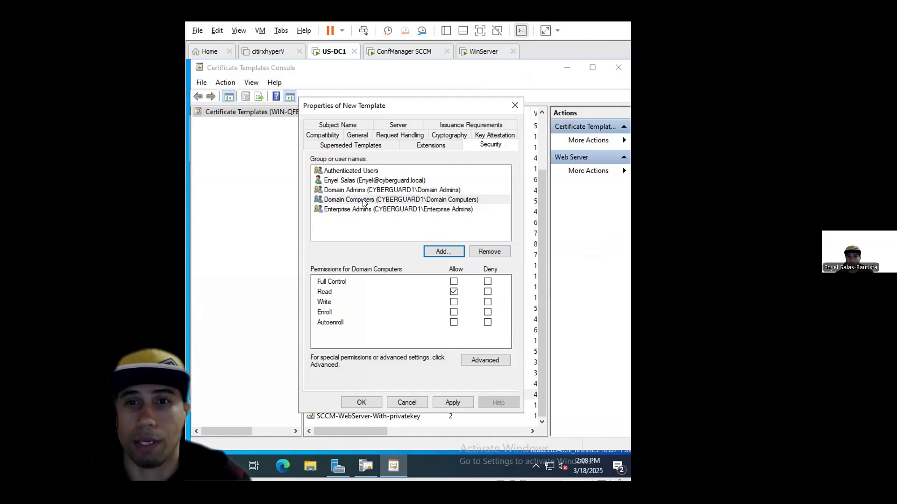
left_click(453, 312)
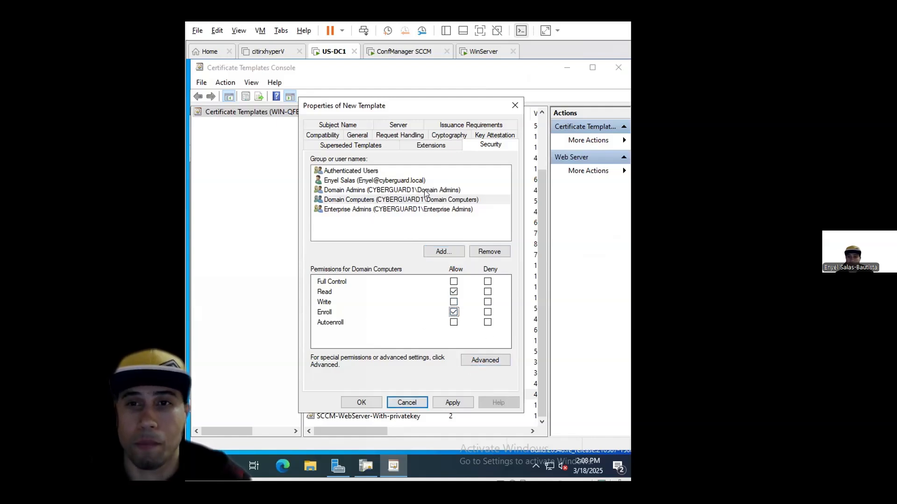
Build the template's subject name from Active Directory information with a chosen name format, and save the SCCM-WebServer template.
left_click(391, 135)
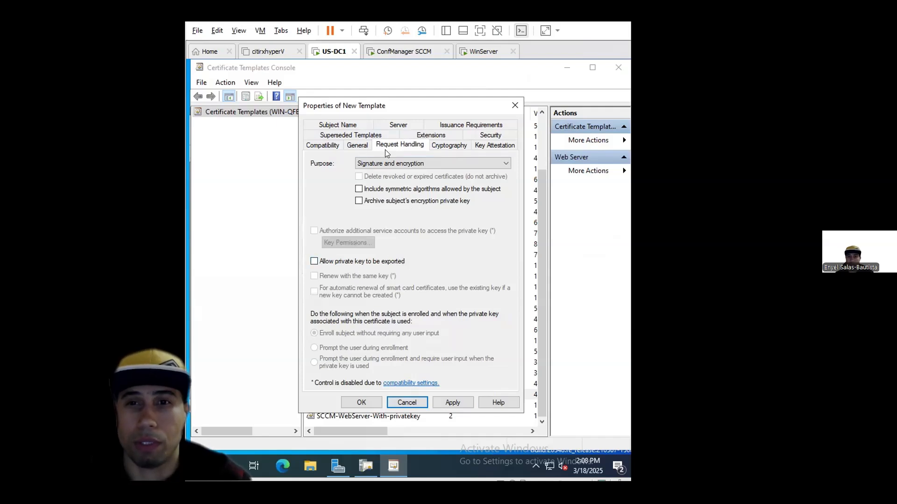
left_click(367, 135)
left_click(339, 125)
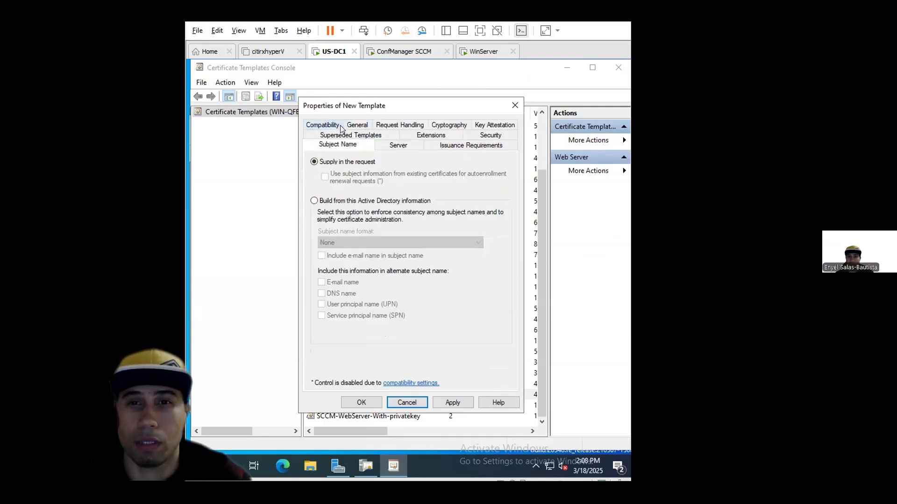
left_click(314, 201)
left_click(354, 240)
left_click(355, 263)
left_click(444, 402)
left_click(360, 403)
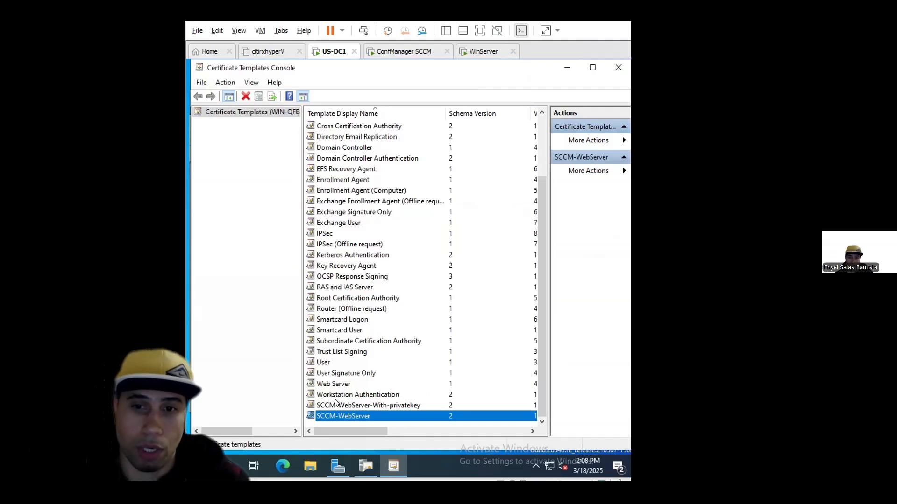
Duplicate the Workstation Authentication certificate template.
left_click(353, 396)
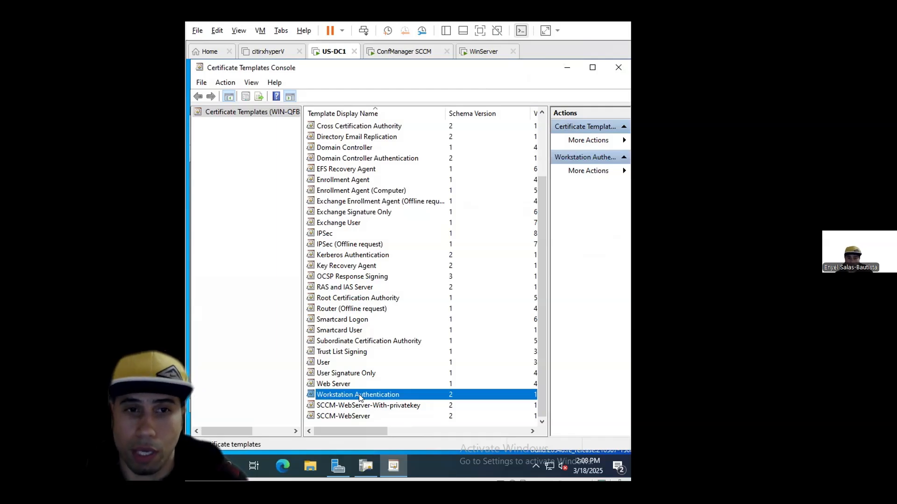
right_click(368, 391)
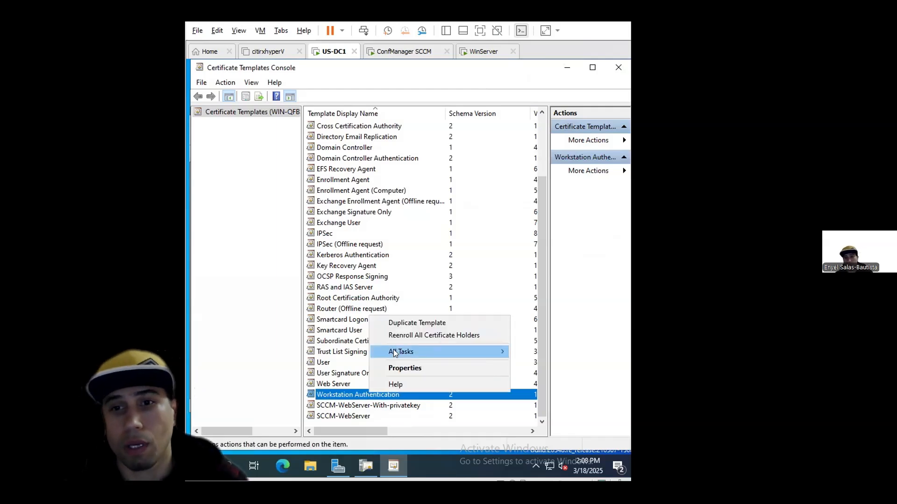
left_click(438, 323)
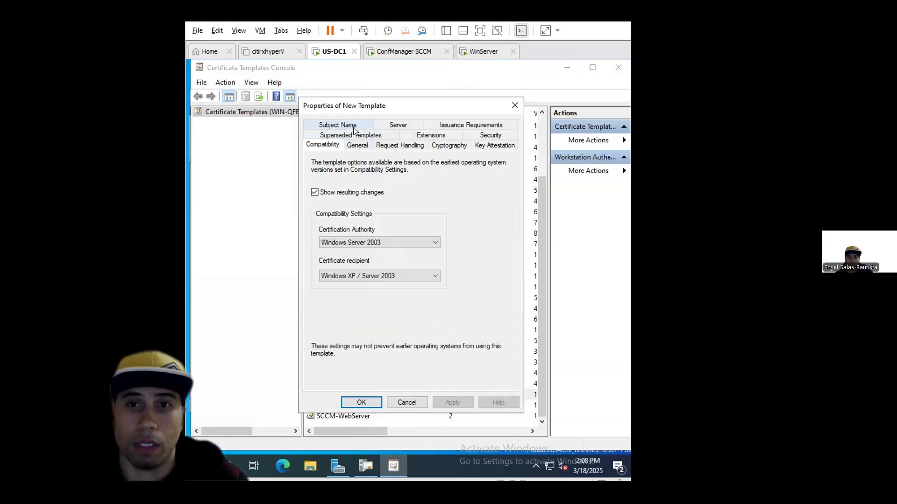
Set the new template's display name to SCCM-Workstation Authentication-With-PrivateKeys.
left_click(364, 147)
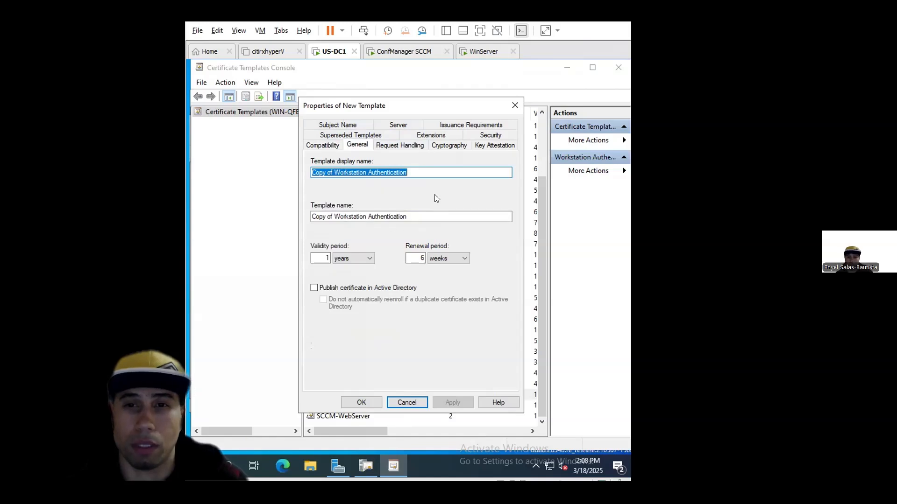
key("Left")
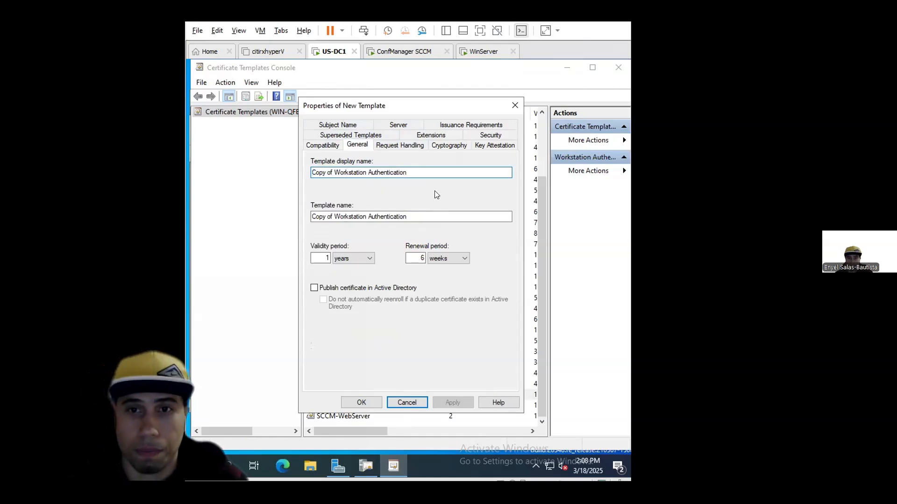
key("BackSpace")
key("BackSpace")
key("BackSpace")
key("BackSpace")
key("BackSpace")
key("BackSpace")
key("BackSpace")
key("BackSpace")
type("sccm")
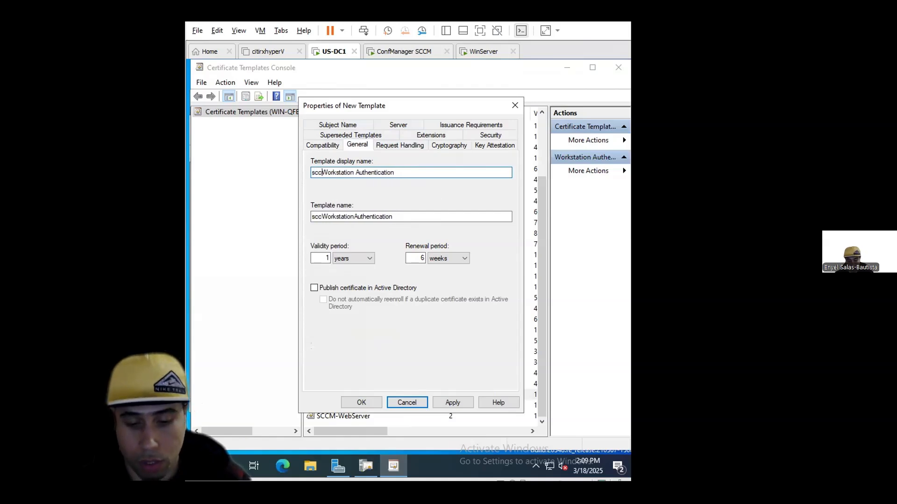
key("BackSpace")
key("BackSpace")
key("BackSpace")
key("BackSpace")
type("SCCM")
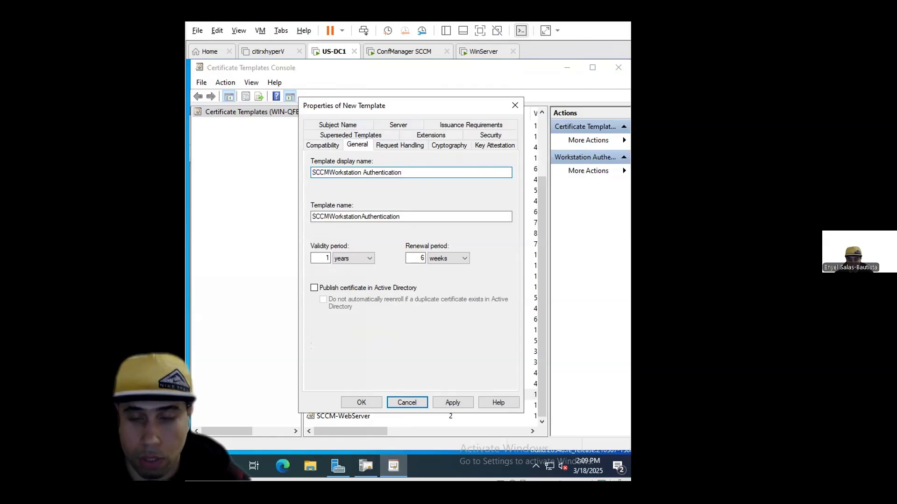
type("-")
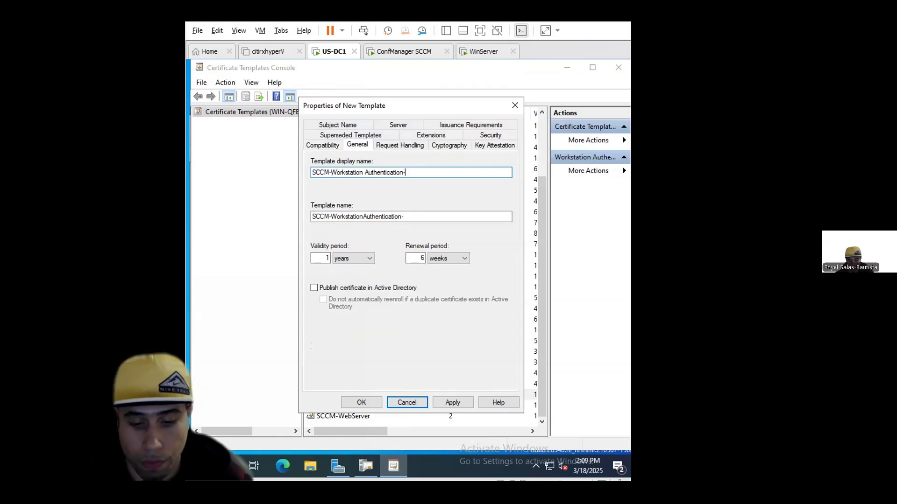
type("With-P")
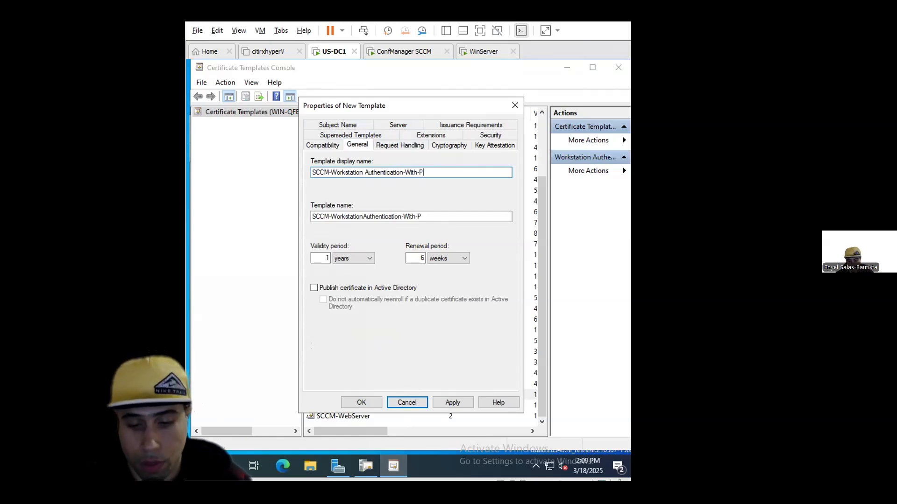
type("rivateK")
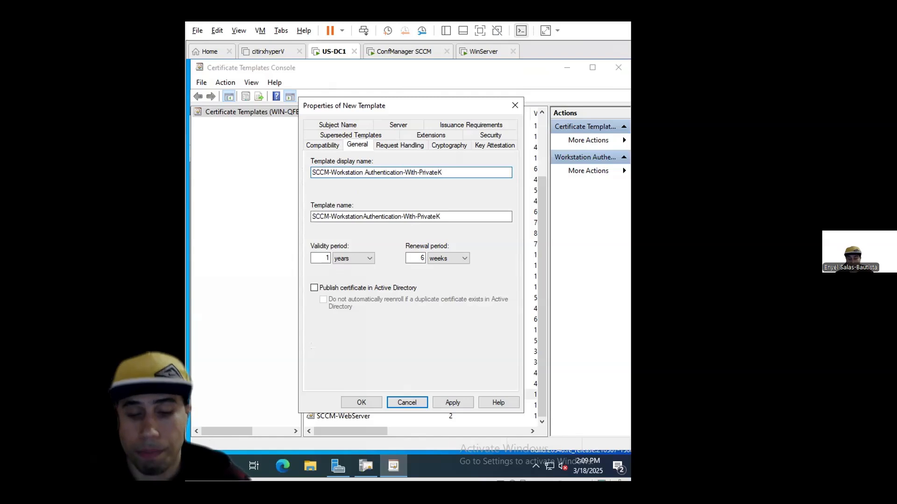
type("eys")
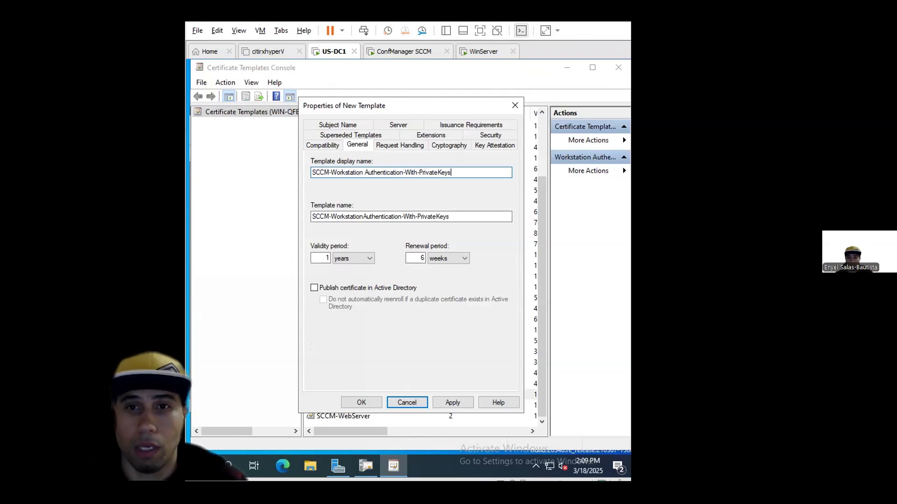
Try to set the template's renewal period to 6 years.
left_click(435, 258)
left_click(437, 296)
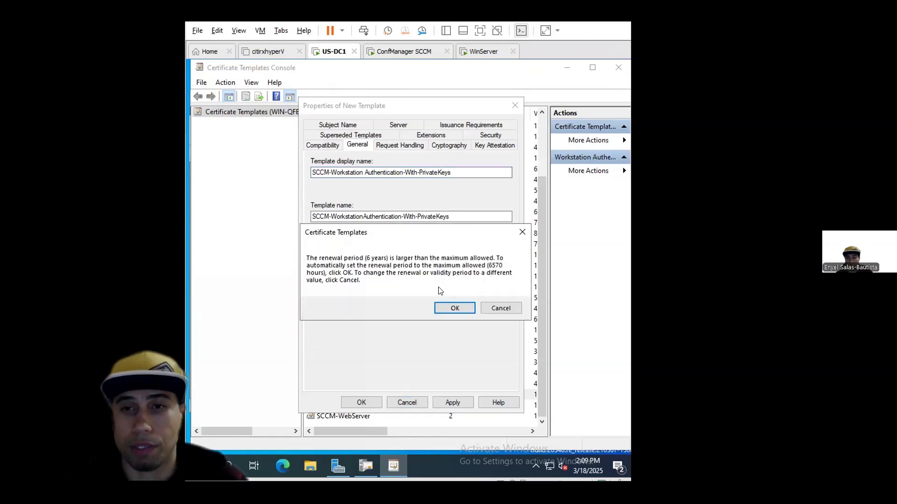
left_click(455, 309)
left_click(444, 258)
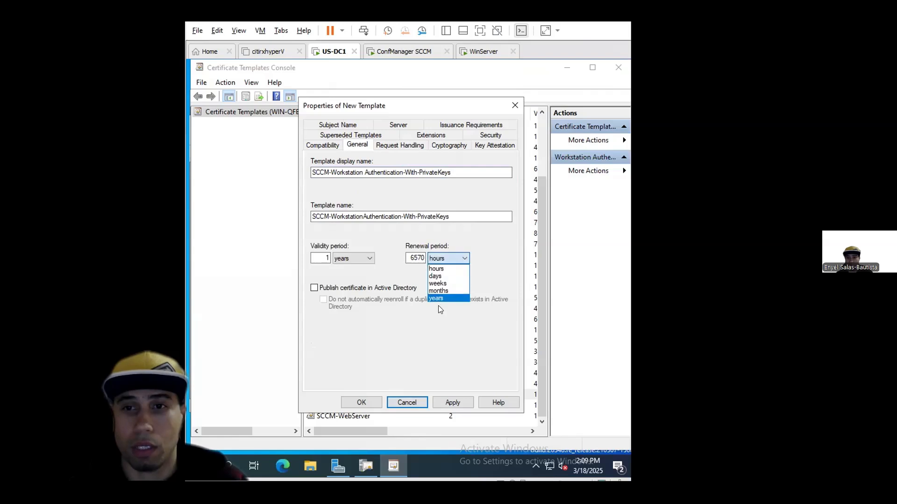
left_click(440, 297)
left_click(455, 308)
Try to shorten the renewal period's value and switch its unit to years.
left_click(420, 257)
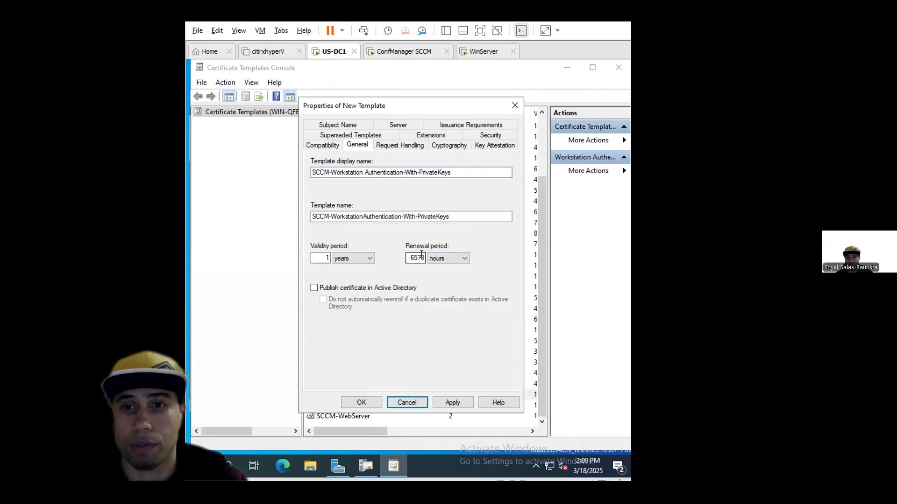
key("BackSpace")
key("BackSpace")
left_click(451, 258)
left_click(442, 297)
left_click(455, 309)
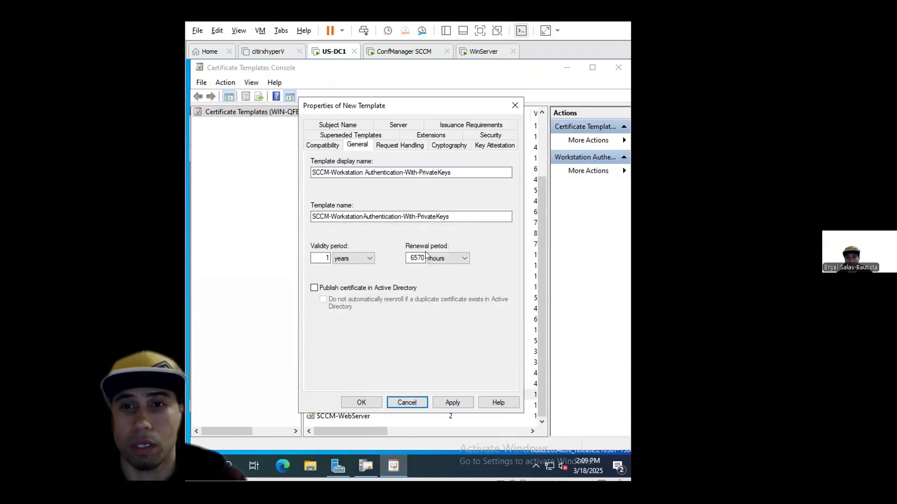
left_click(437, 258)
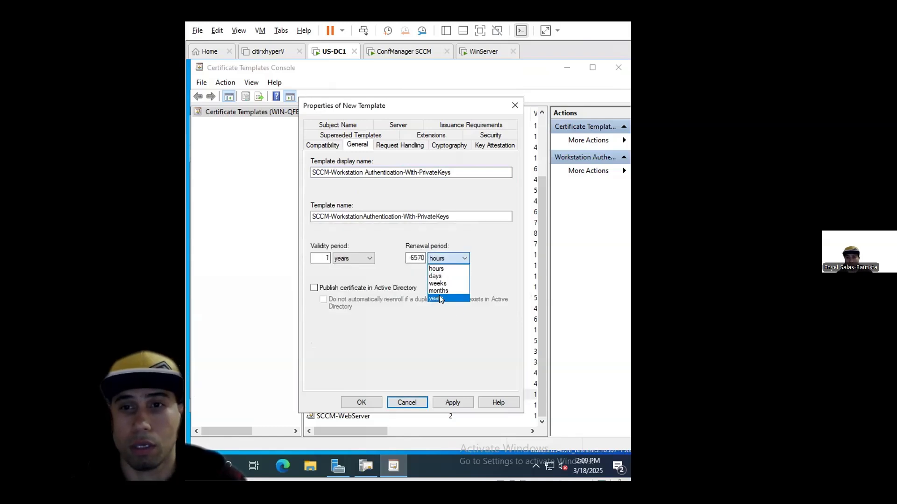
left_click(442, 298)
left_click(456, 306)
left_click_drag(417, 258, 421, 257)
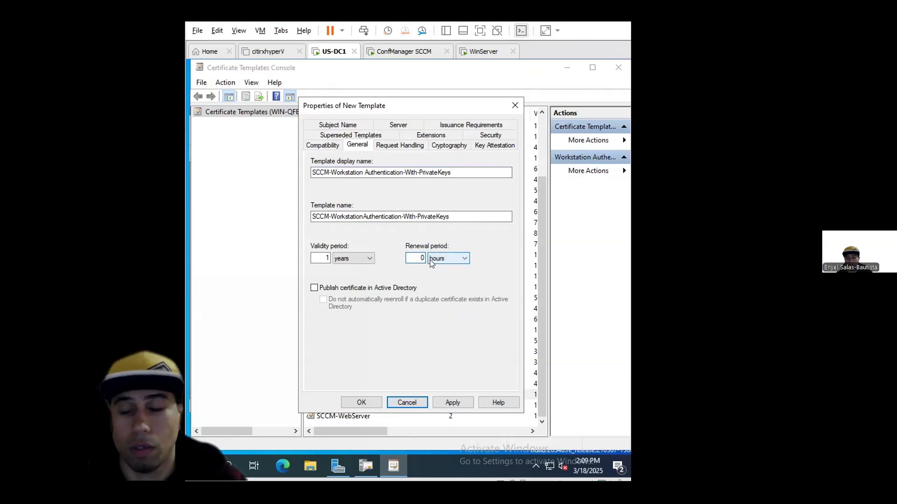
left_click(465, 256)
left_click(453, 298)
left_click(454, 306)
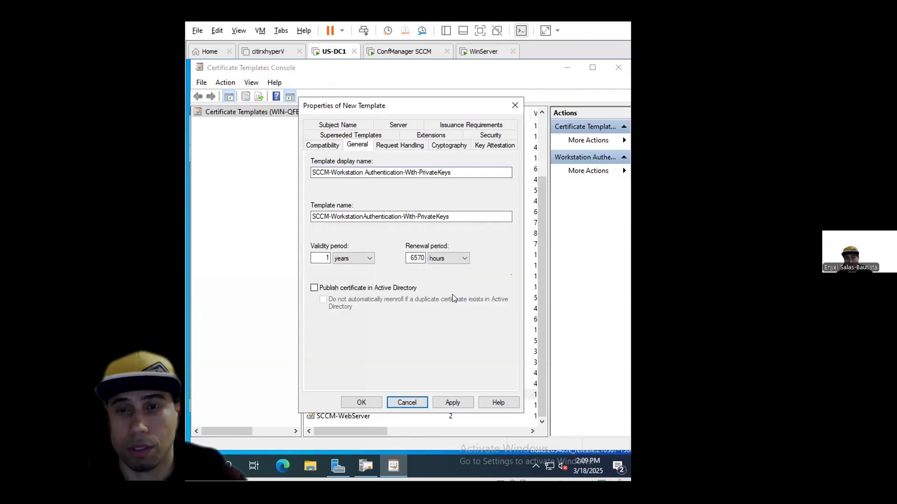
Try to set the renewal period to 8 years.
left_click(425, 259)
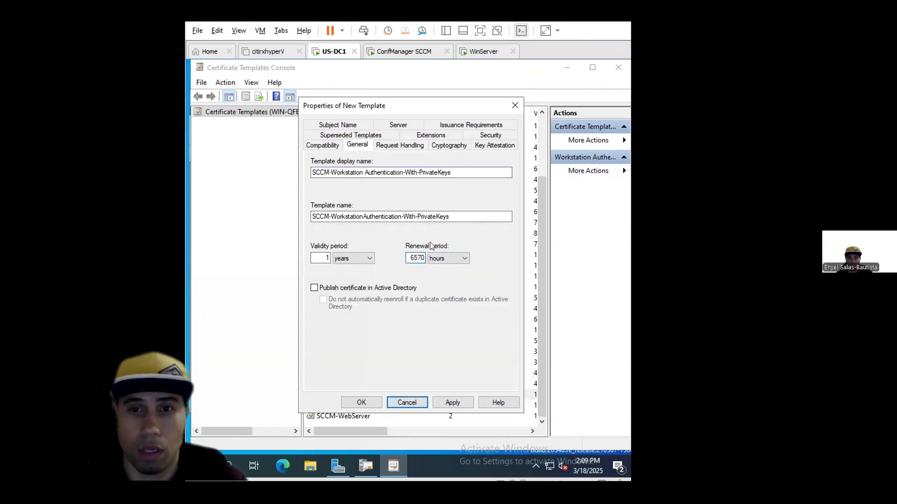
key("BackSpace")
key("BackSpace")
key("BackSpace")
key("BackSpace")
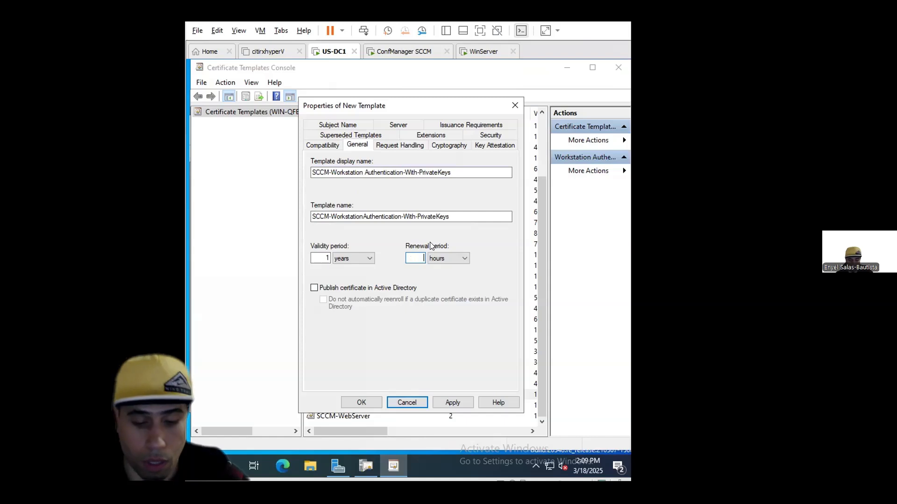
type("8")
left_click(448, 259)
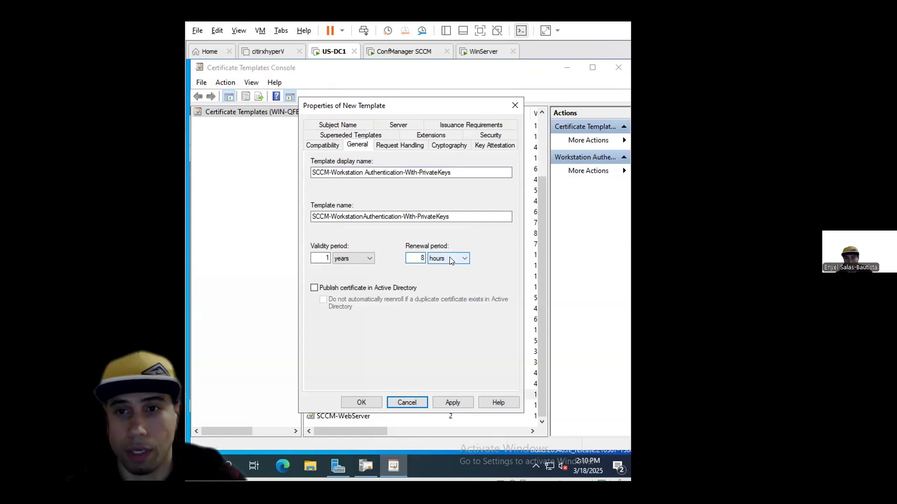
left_click(437, 298)
left_click(442, 305)
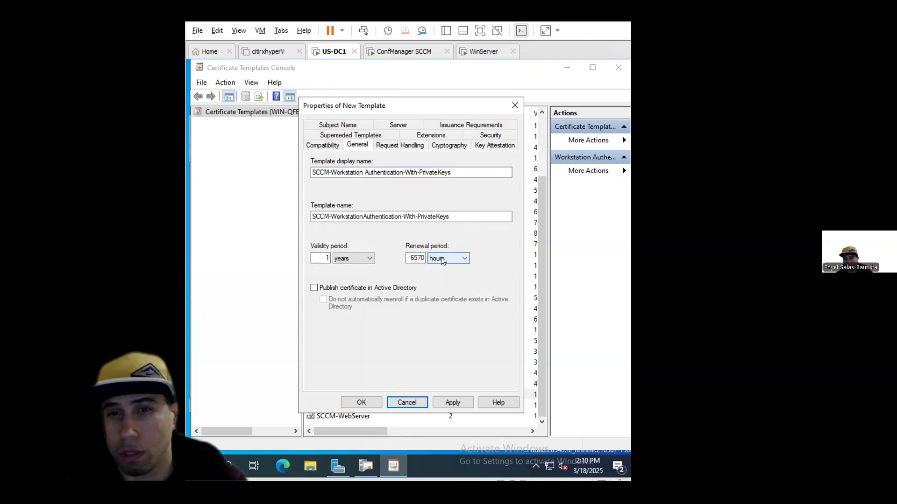
Try to change the renewal period's unit to days.
left_click(439, 260)
left_click(437, 275)
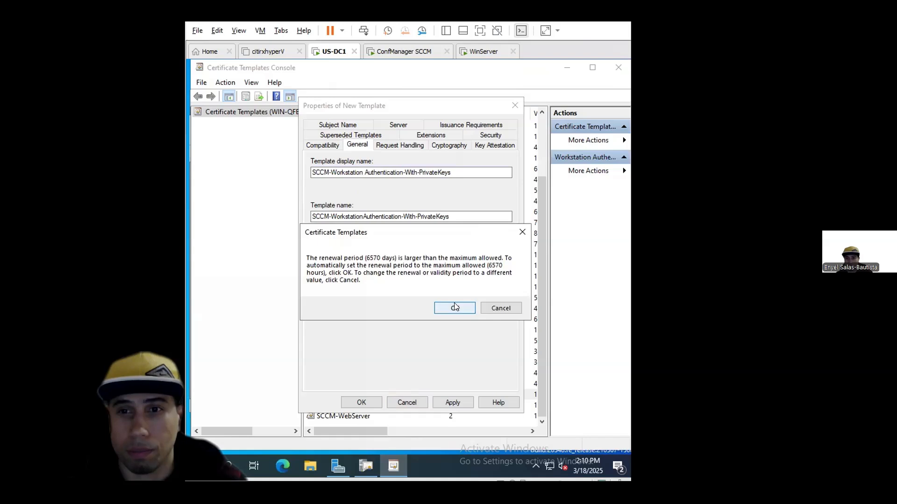
left_click(455, 307)
Try a renewal period of 6 months, followed by 1 year.
left_click(421, 256)
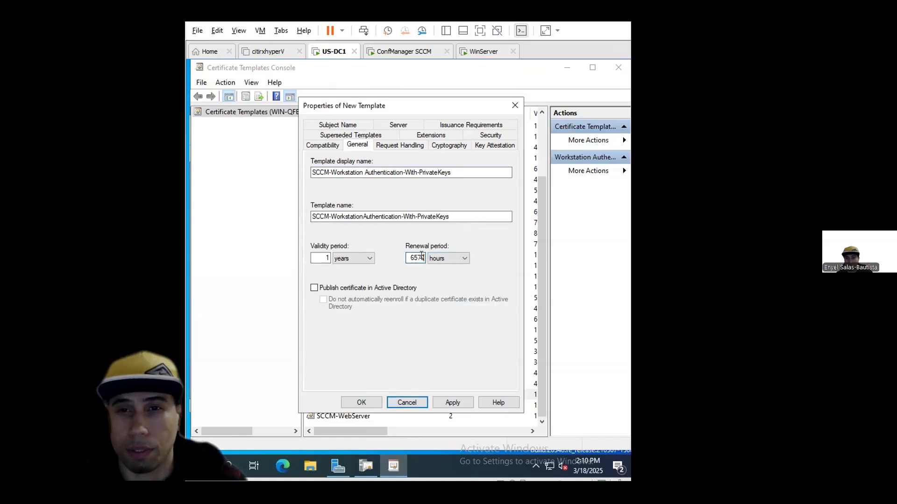
key("BackSpace")
key("BackSpace")
key("BackSpace")
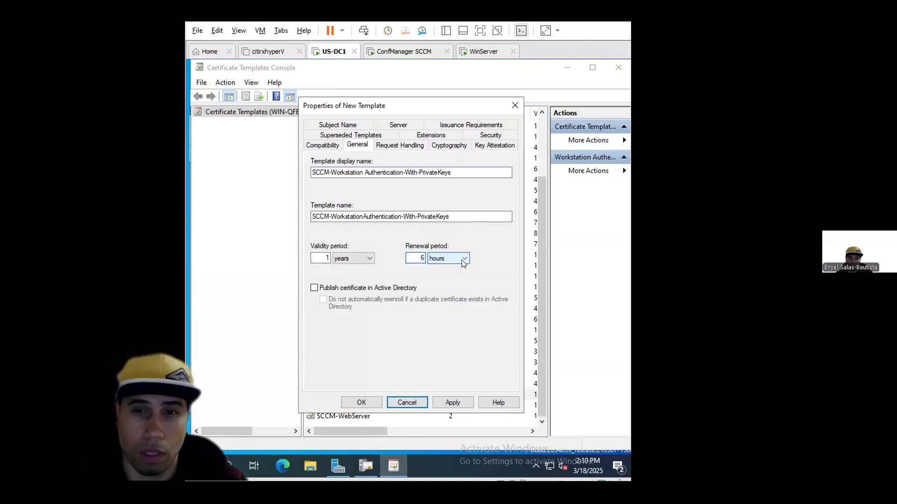
left_click(463, 260)
left_click(444, 291)
left_click(465, 258)
left_click(439, 298)
left_click(416, 254)
type("1")
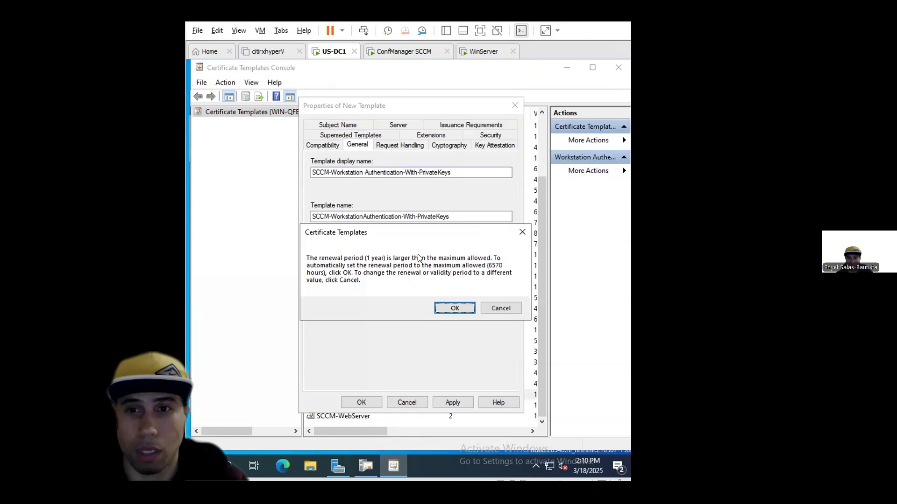
left_click(439, 308)
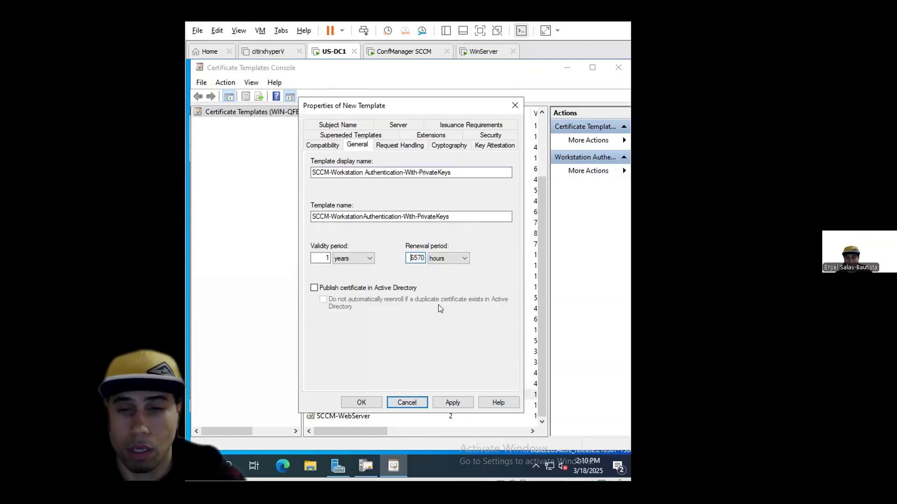
Try to set the renewal period to 4 years and decline the automatic adjustment.
key("BackSpace")
key("BackSpace")
key("BackSpace")
key("BackSpace")
type("4")
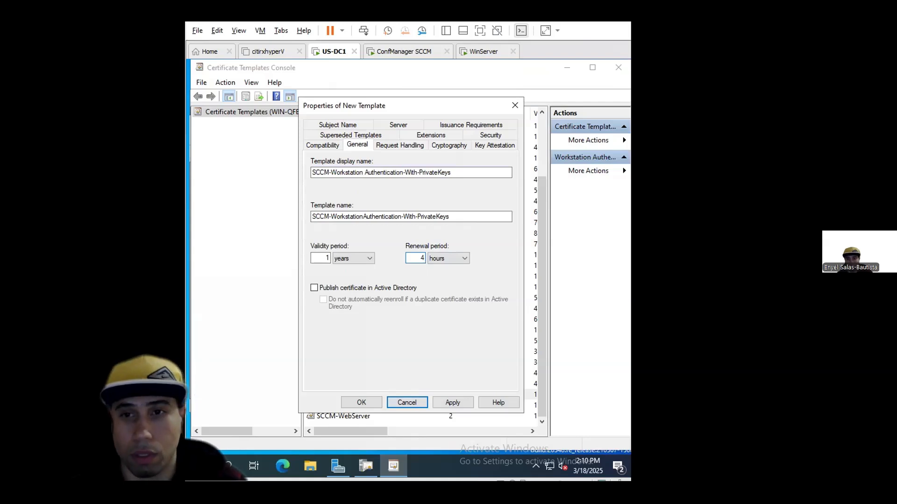
left_click(434, 259)
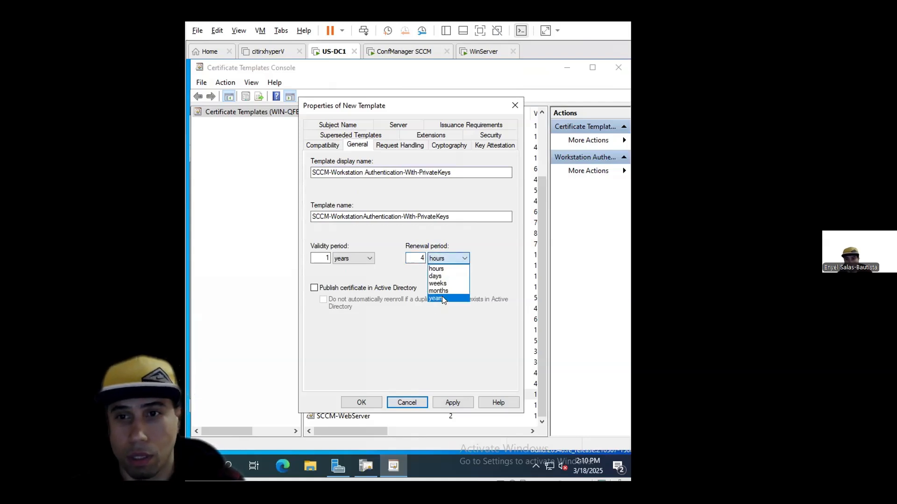
left_click(439, 298)
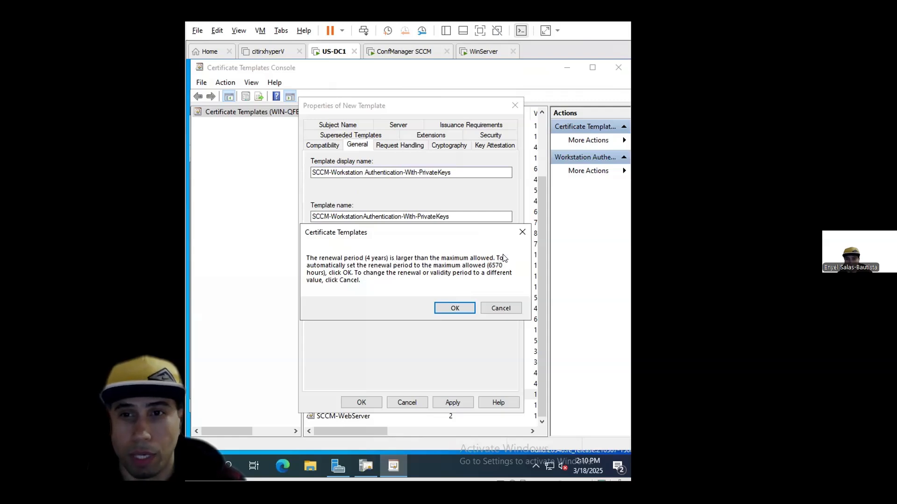
key("Escape")
Set the template's validity period to 31 years.
left_click(422, 255)
left_click(328, 257)
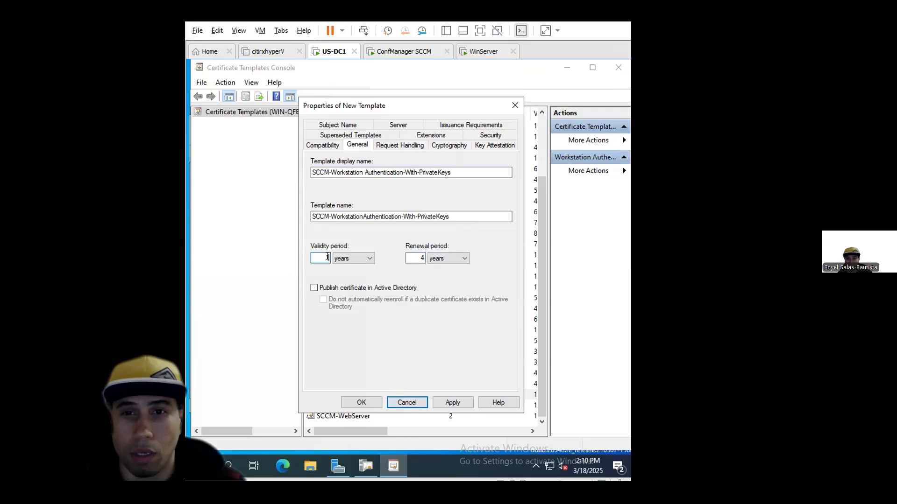
key("BackSpace")
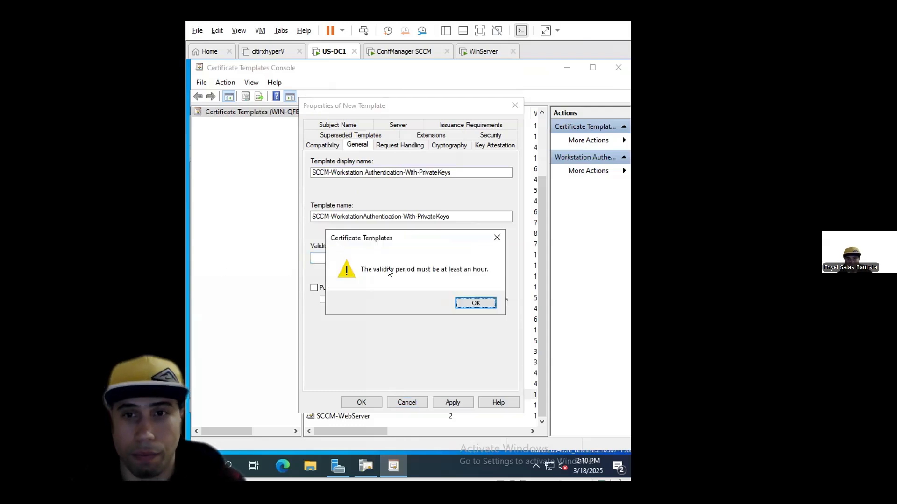
left_click(494, 301)
left_click(451, 305)
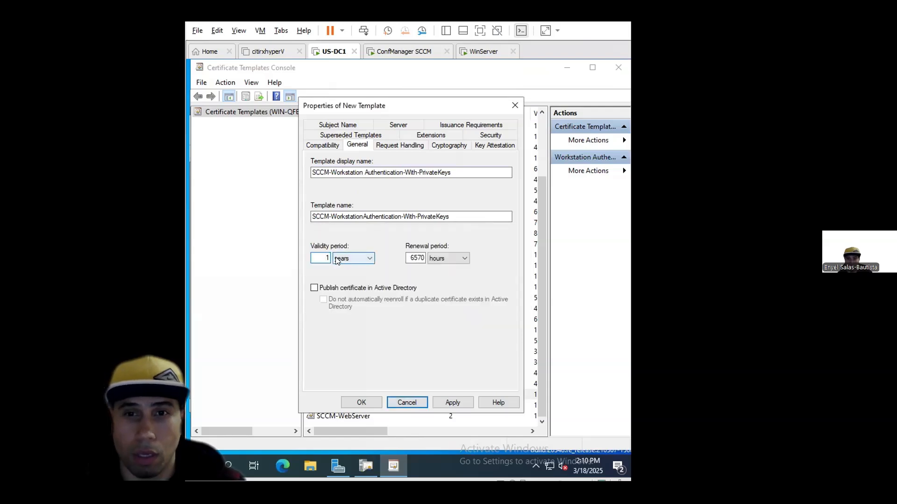
type("3")
Try to set the renewal period to 60 years and accept the maximum allowed value.
left_click(421, 258)
key("BackSpace")
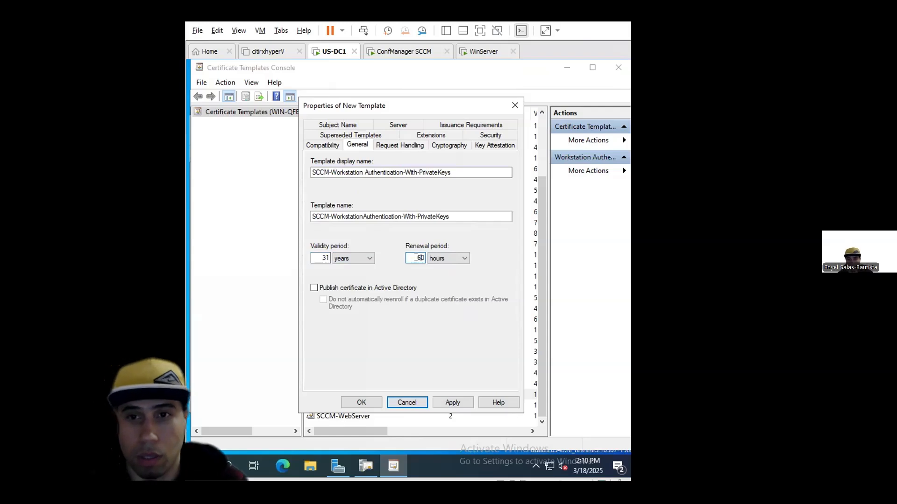
left_click(447, 258)
left_click(437, 297)
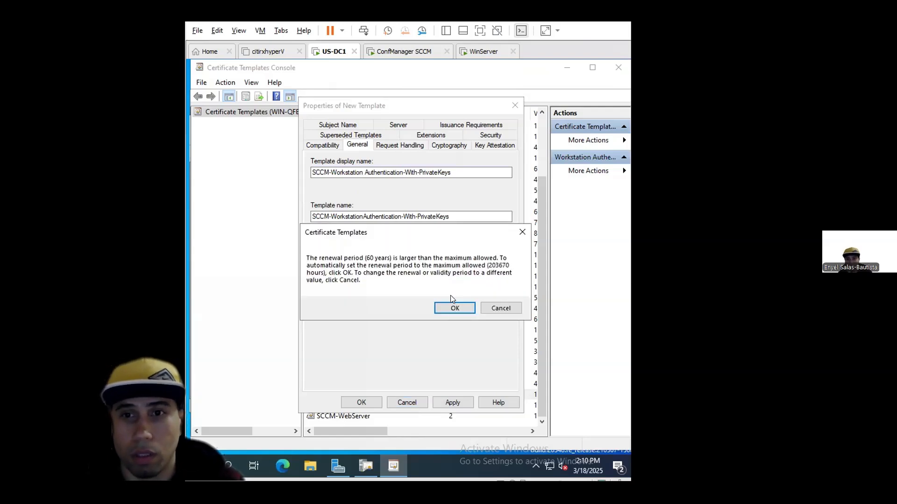
left_click(455, 308)
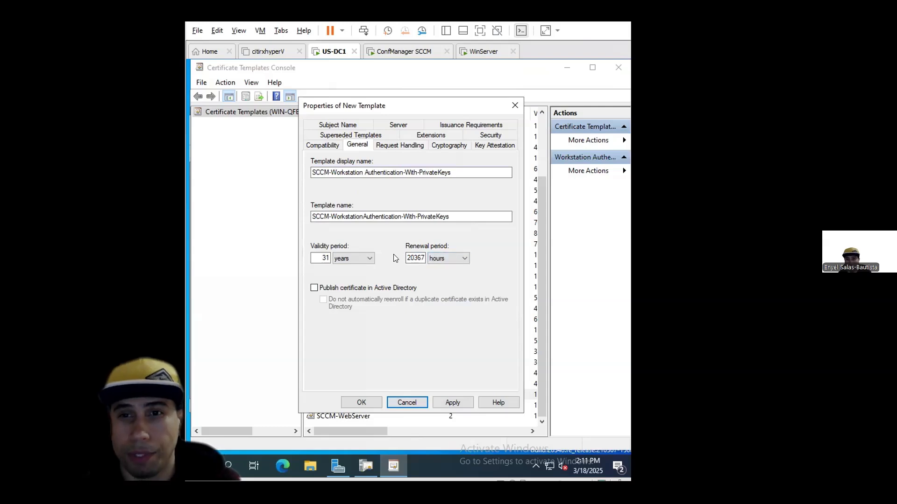
Set the renewal period to 9848 hours.
key("BackSpace")
key("BackSpace")
key("BackSpace")
key("BackSpace")
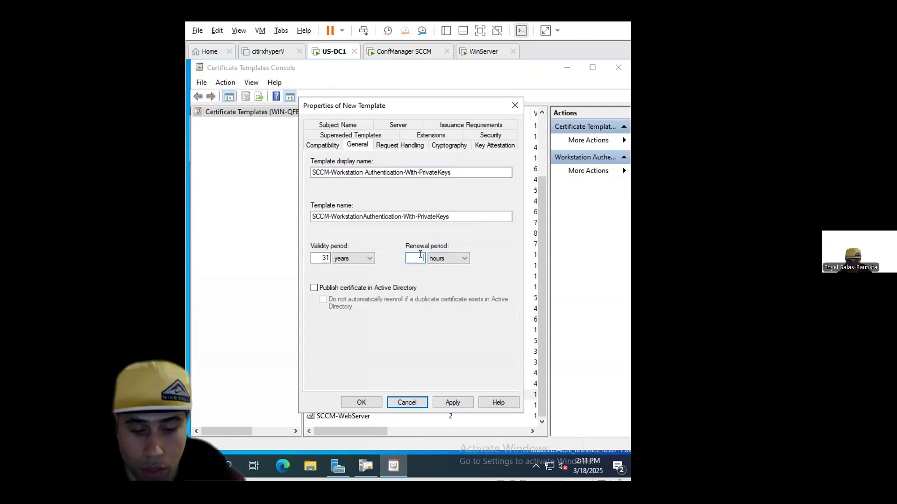
type("3840")
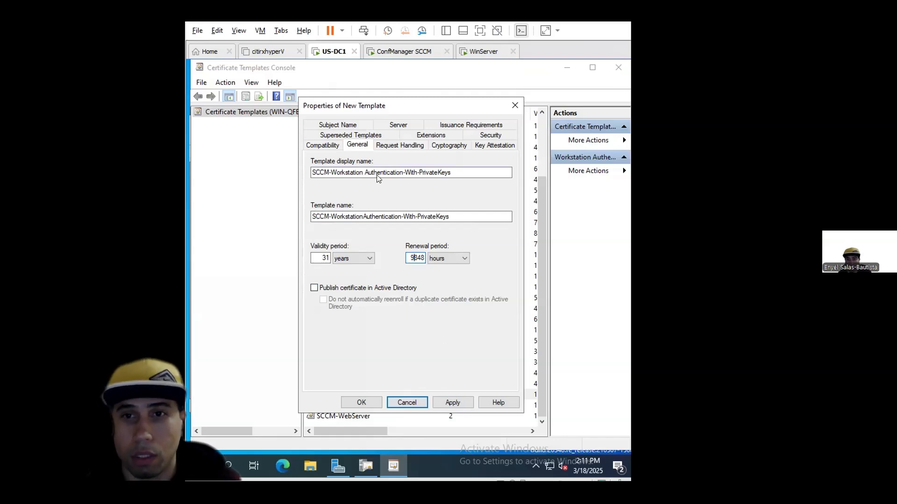
Allow the template's private key to be exported, and grant the Domain Computers group the Read permission.
left_click(400, 145)
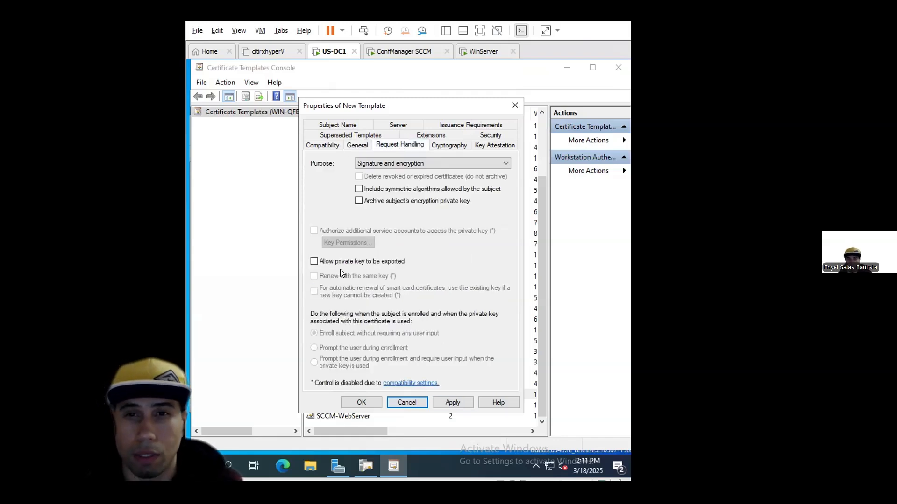
left_click(314, 262)
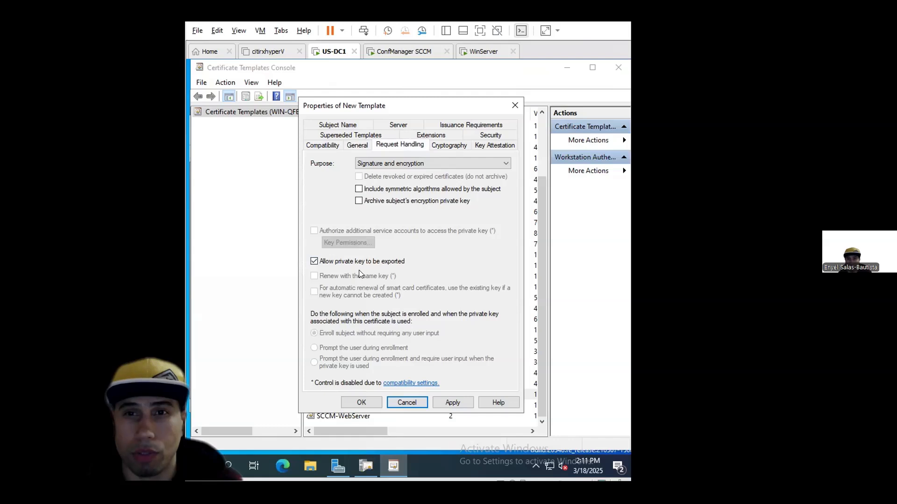
left_click(502, 136)
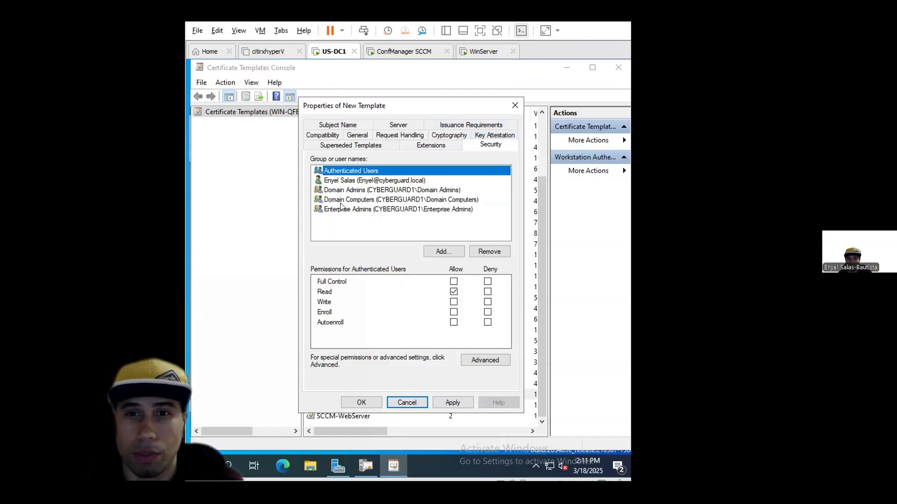
left_click(356, 202)
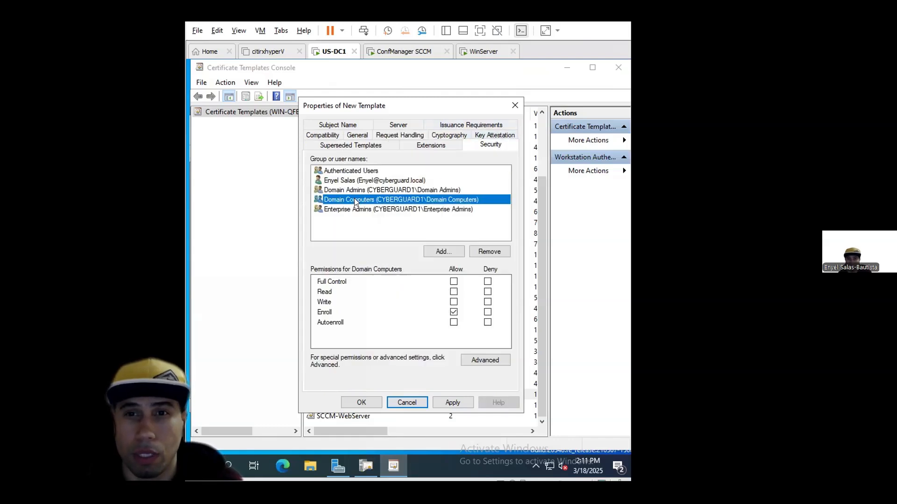
left_click(454, 292)
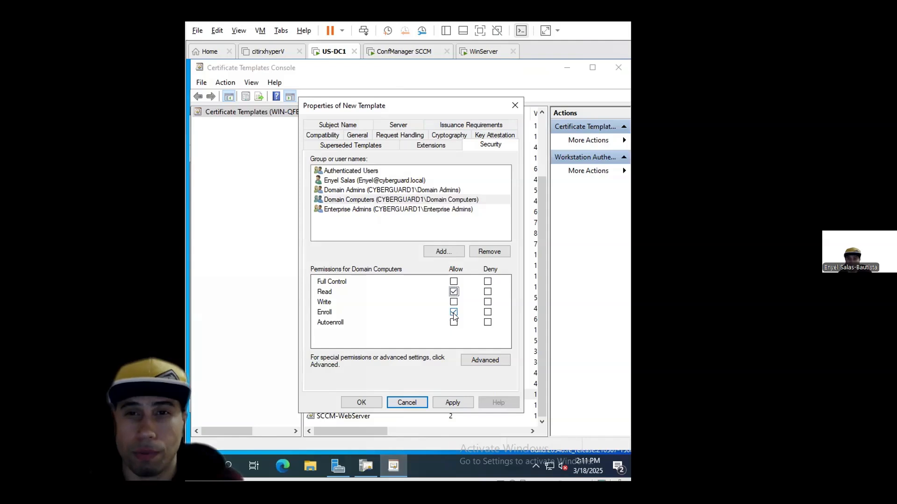
Review the permissions of Authenticated Users and the individual user account, plus the template's request handling and compatibility settings.
left_click(363, 172)
left_click(363, 180)
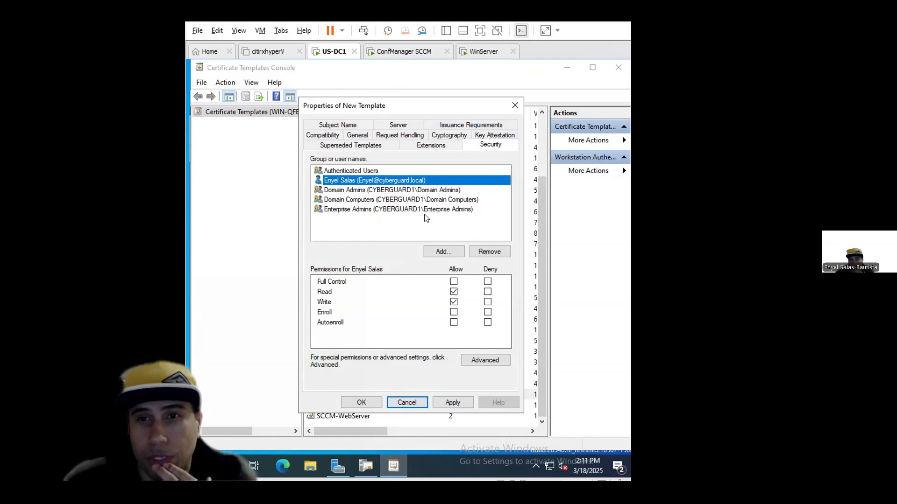
left_click(397, 135)
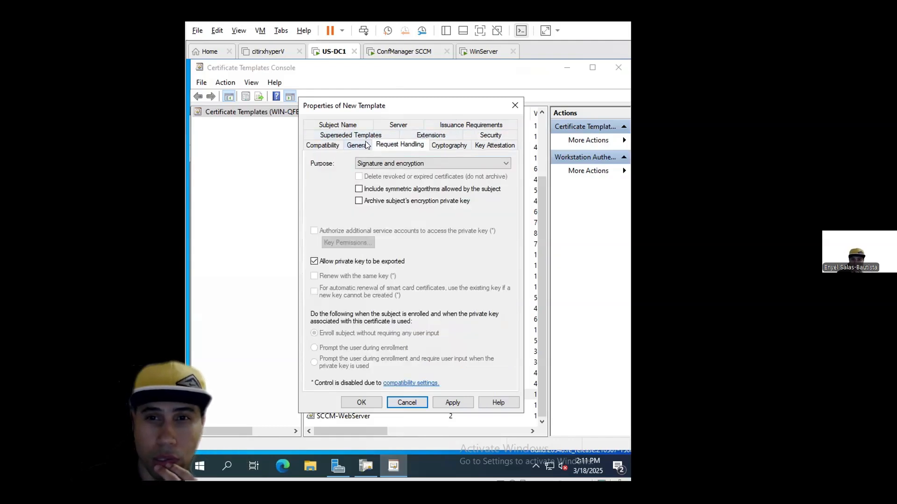
left_click(332, 146)
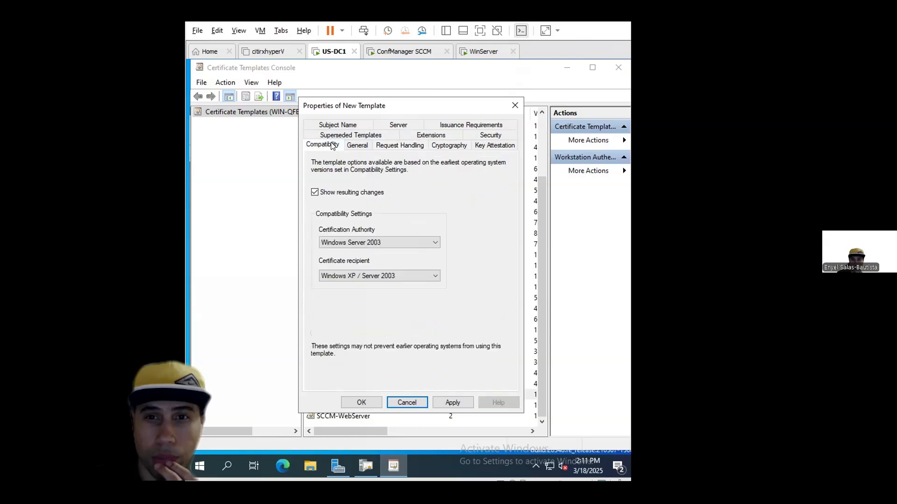
Check the new template's settings, set its subject name format to DNS name, and save the SCCM workstation template with private keys.
left_click(359, 145)
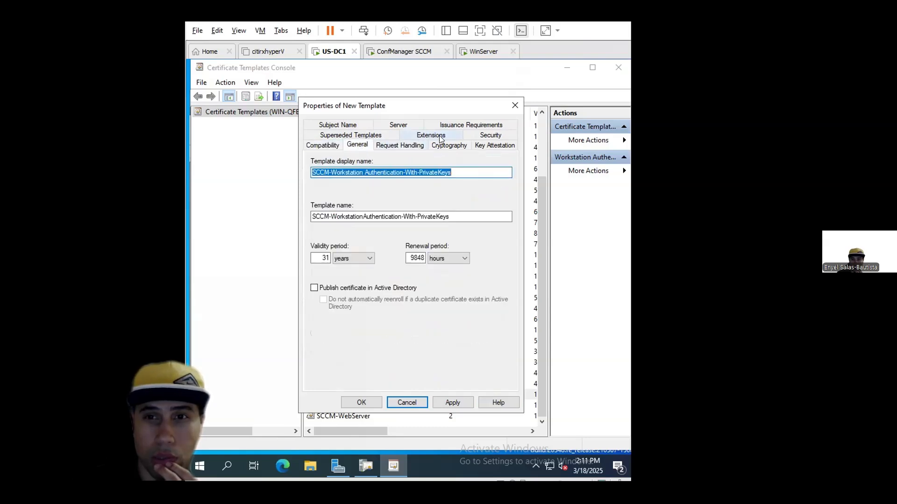
left_click(479, 138)
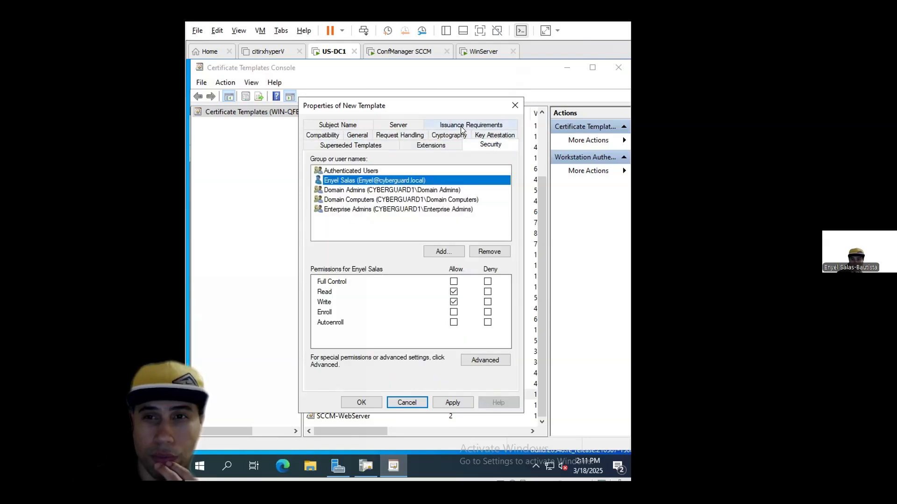
left_click(394, 137)
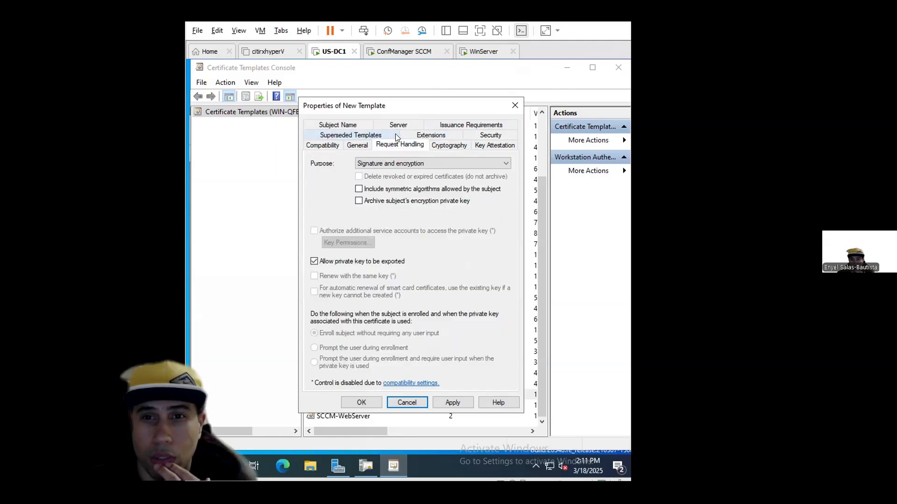
left_click(398, 125)
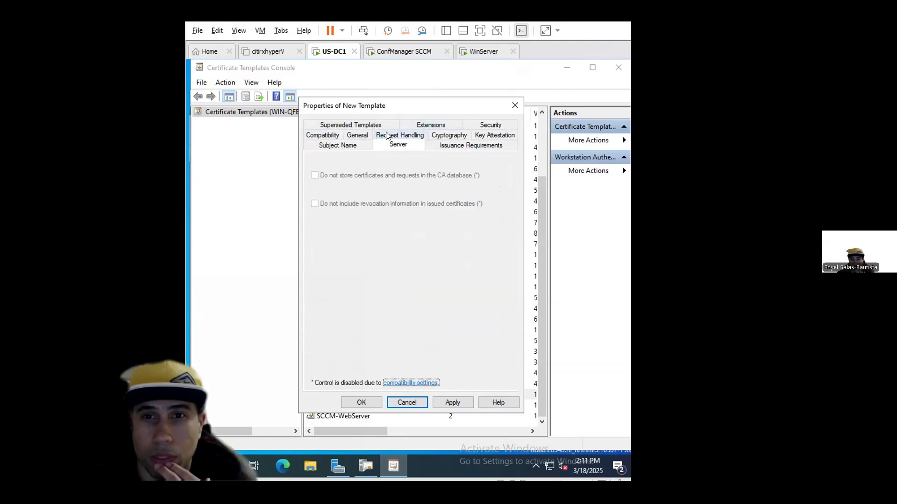
left_click(370, 126)
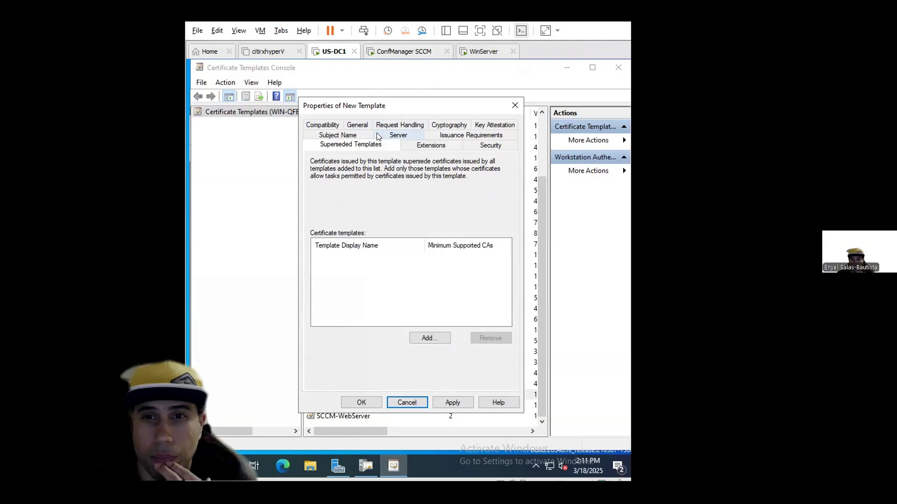
left_click(353, 136)
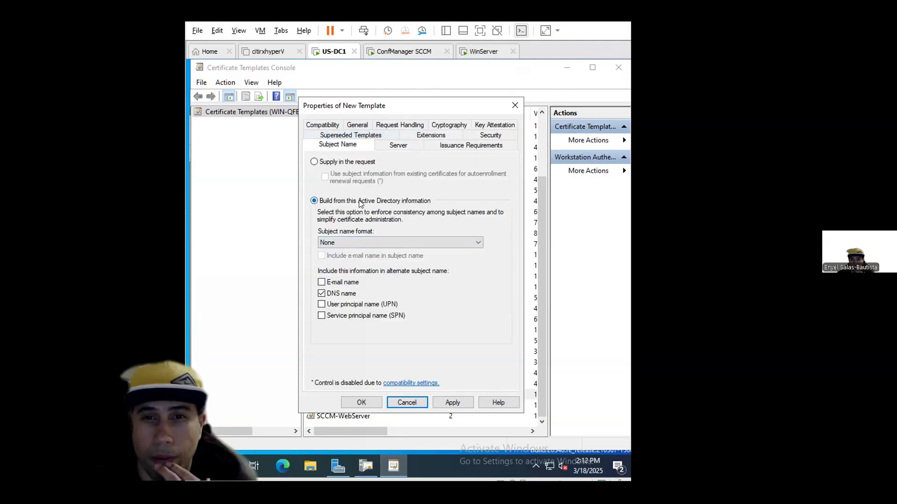
left_click(346, 239)
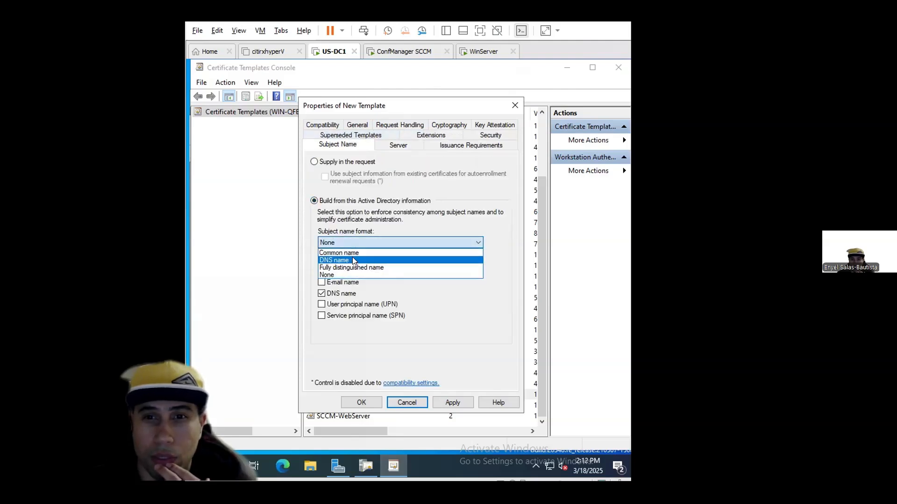
left_click(356, 258)
left_click(452, 403)
left_click(369, 403)
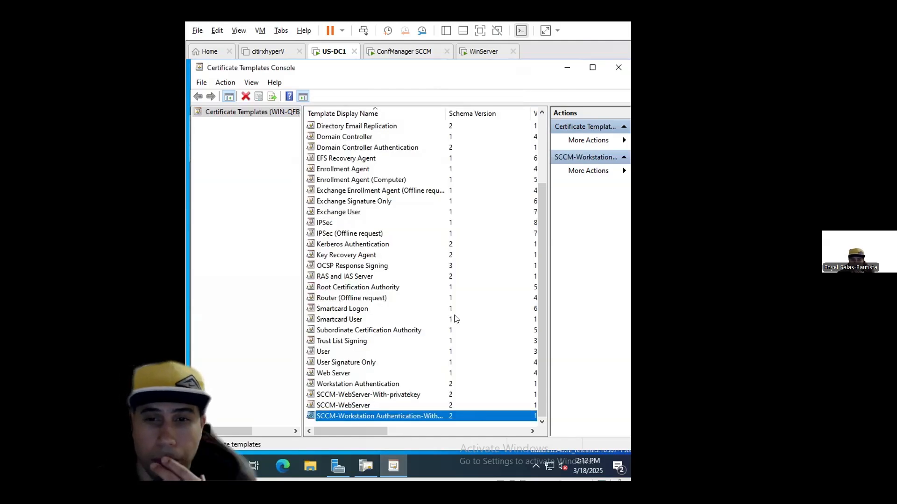
Duplicate the Workstation Authentication template and set the copy's display name to SCCM-Workstation Authentication.
right_click(362, 387)
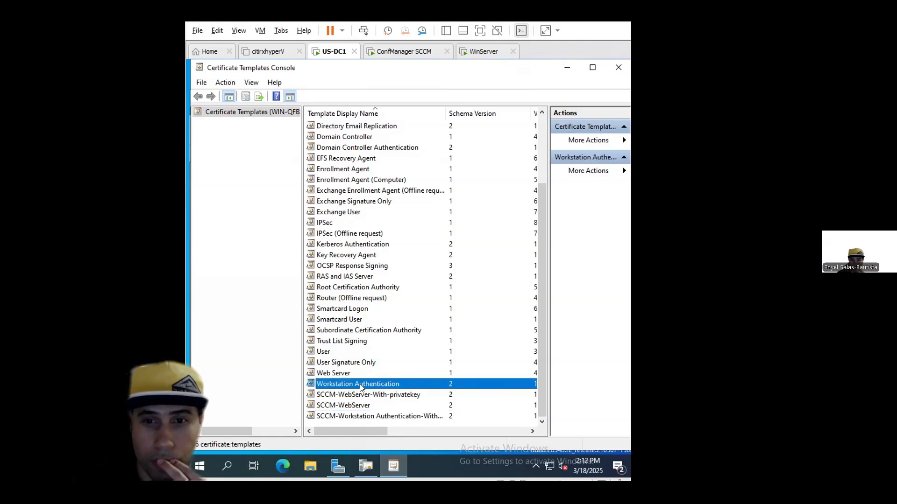
left_click(418, 315)
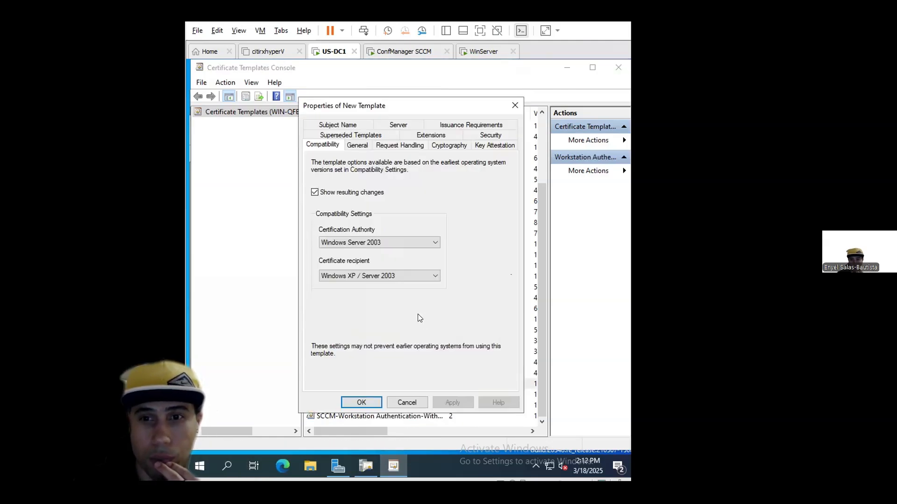
left_click(353, 146)
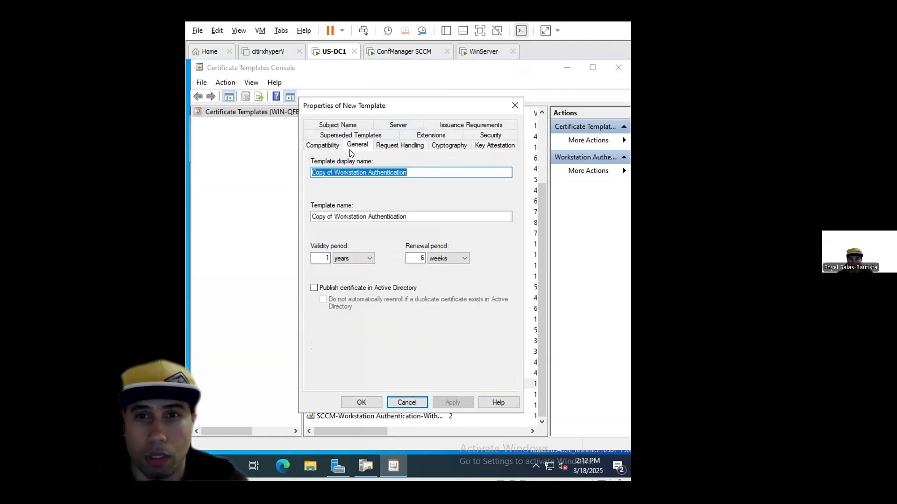
left_click(398, 172)
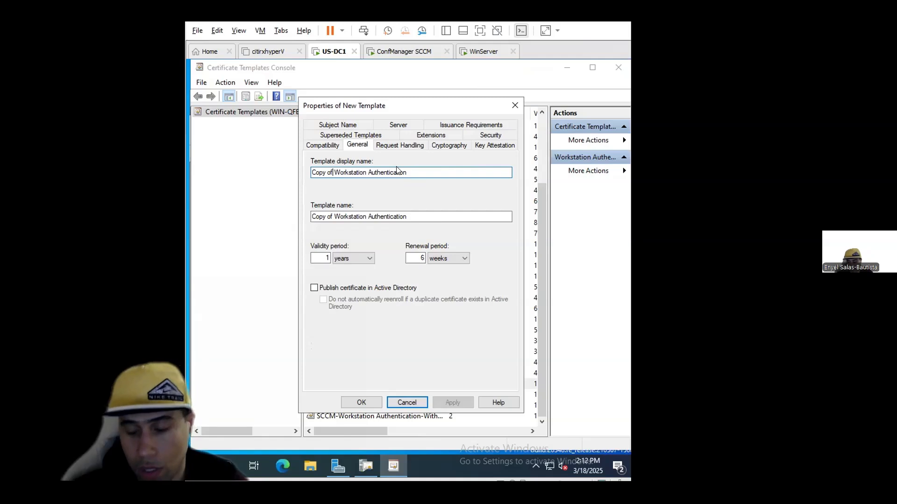
key("BackSpace")
key("BackSpace")
key("BackSpace")
key("BackSpace")
key("BackSpace")
key("BackSpace")
key("BackSpace")
key("BackSpace")
type("SCCM-")
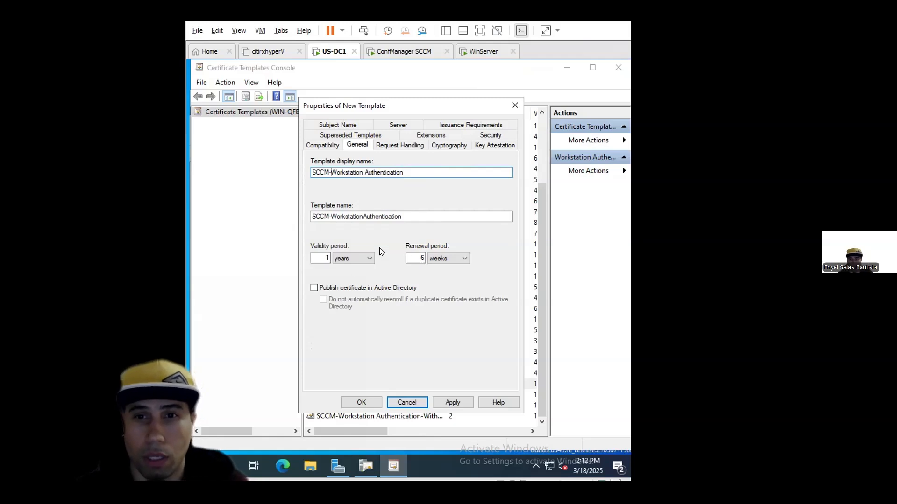
Set the template's validity period to 41 years and its renewal period unit to years.
double_click(328, 258)
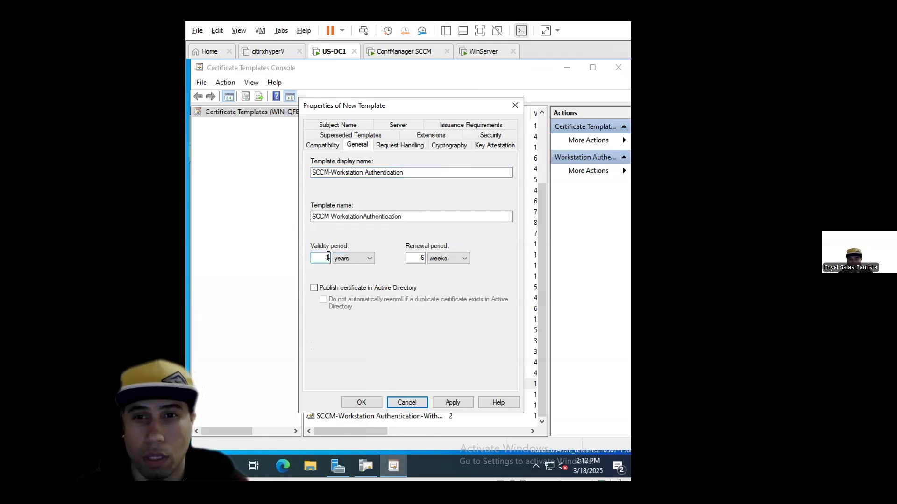
key("BackSpace")
left_click(346, 255)
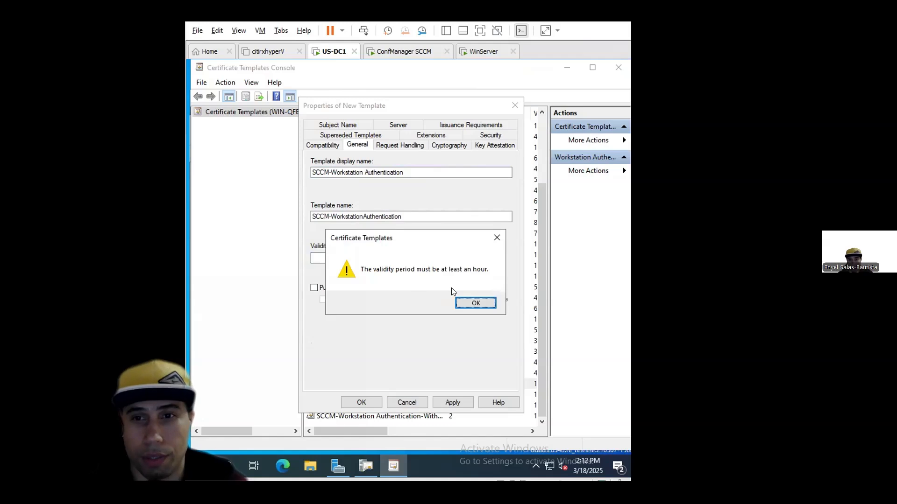
key("Return")
type("41")
left_click(440, 260)
left_click(440, 296)
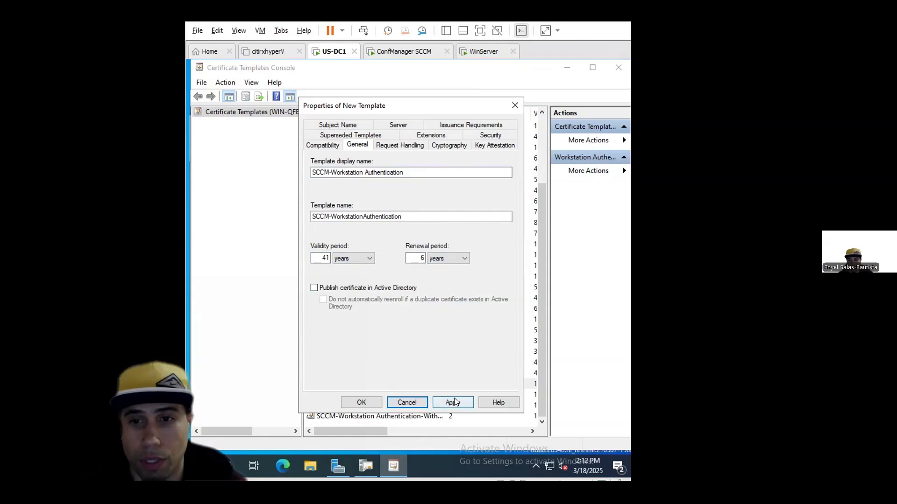
Allow the Read permission for Domain Computers and the Enroll permission for the individual user account.
left_click(490, 135)
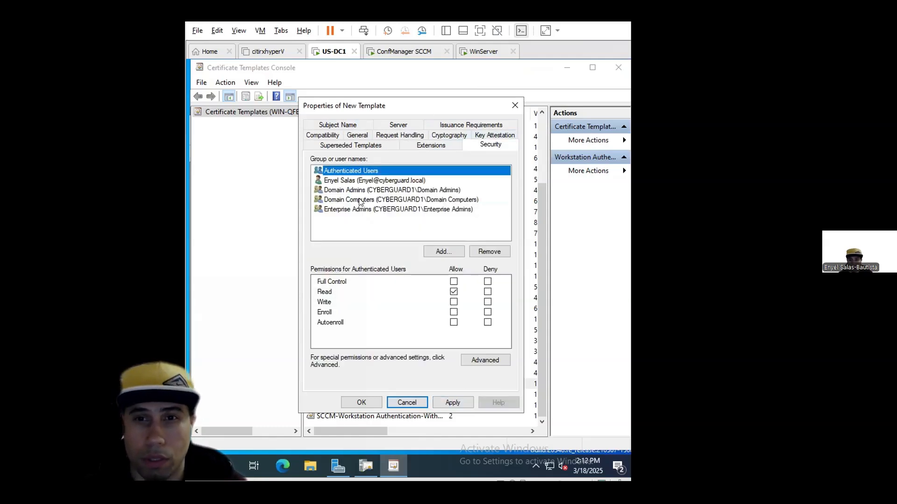
left_click(372, 200)
left_click(453, 292)
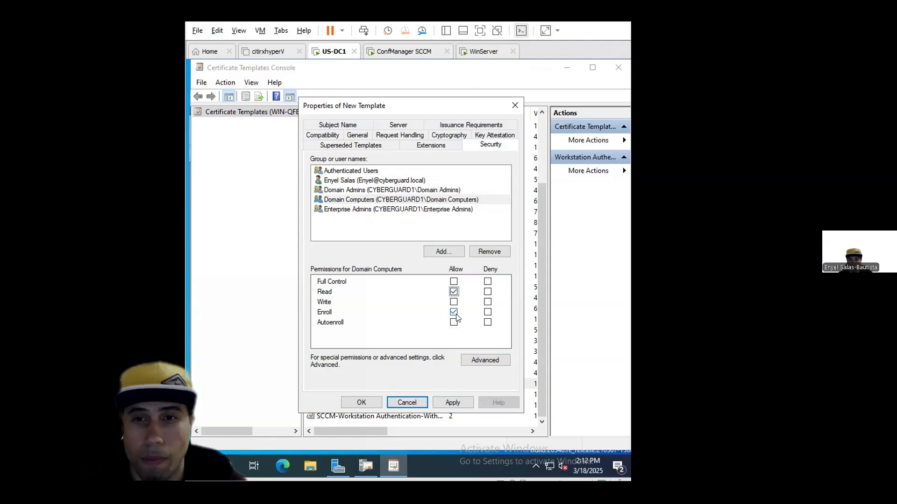
left_click(360, 209)
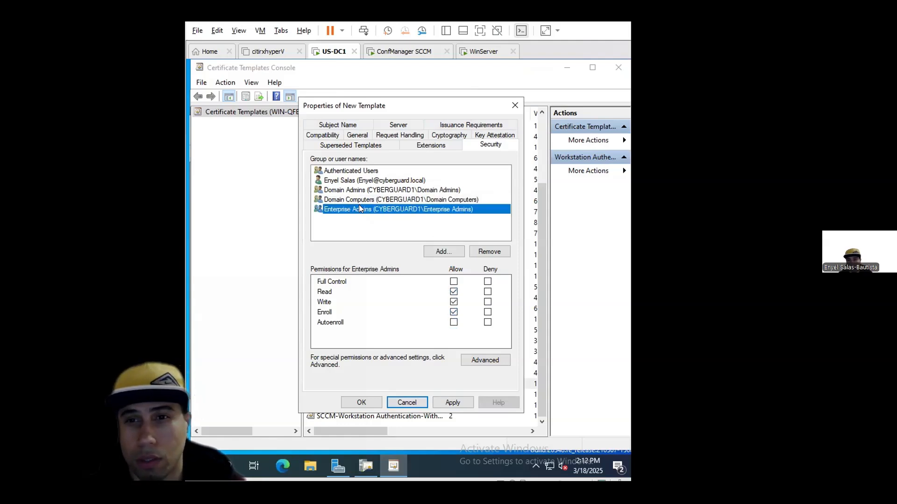
left_click(361, 181)
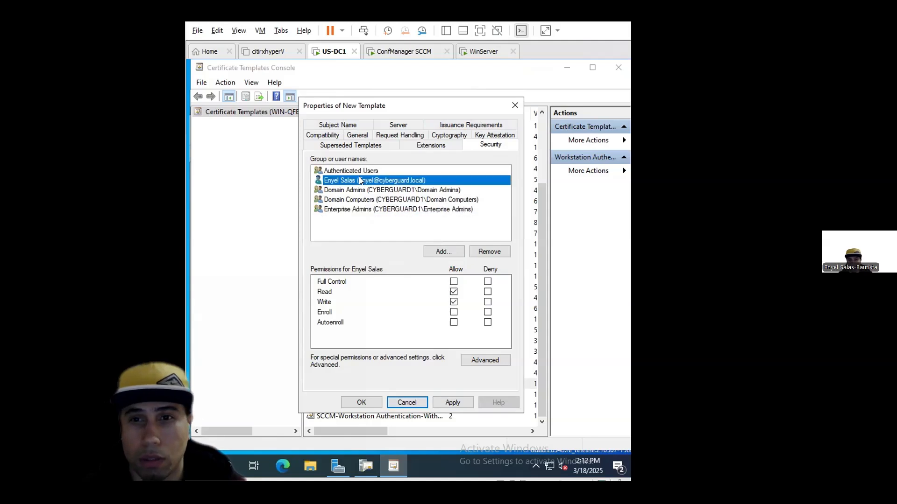
left_click(454, 312)
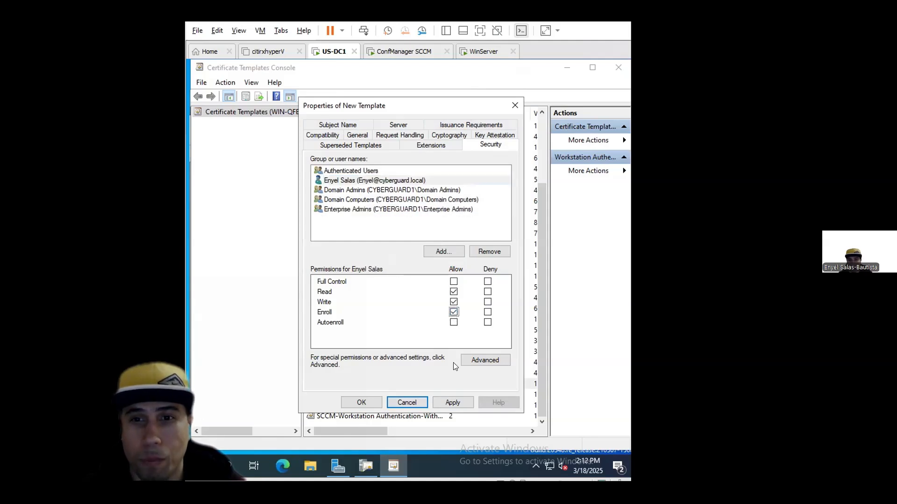
Check the request handling and security settings, choose the subject name format, and save the SCCM-Workstation Authentication template.
left_click(399, 137)
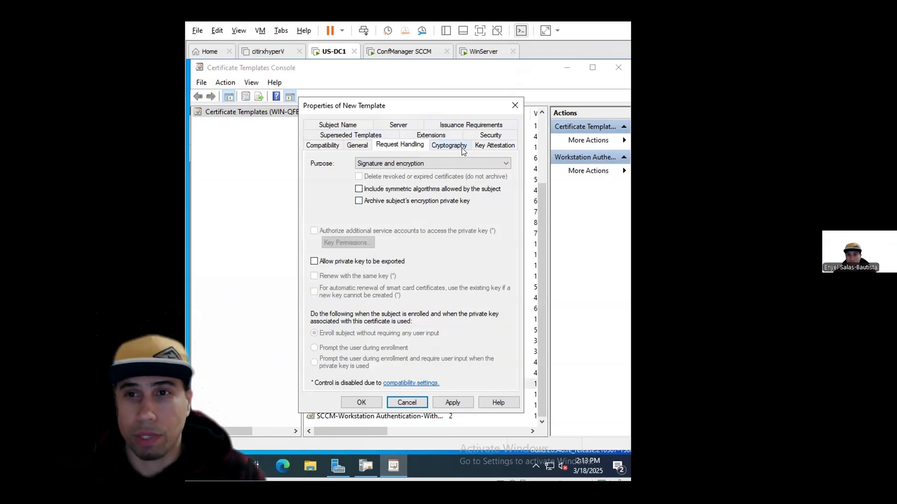
left_click(485, 135)
left_click(340, 125)
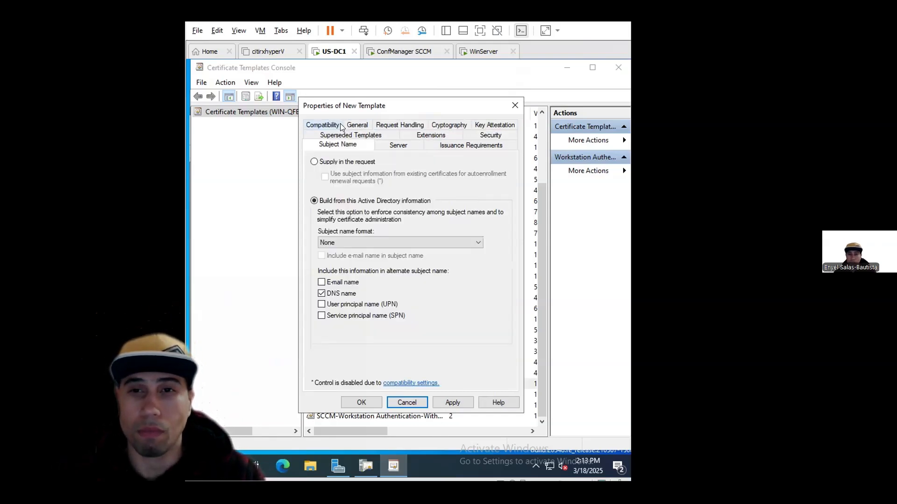
left_click(420, 243)
left_click(402, 273)
left_click(447, 402)
left_click(369, 403)
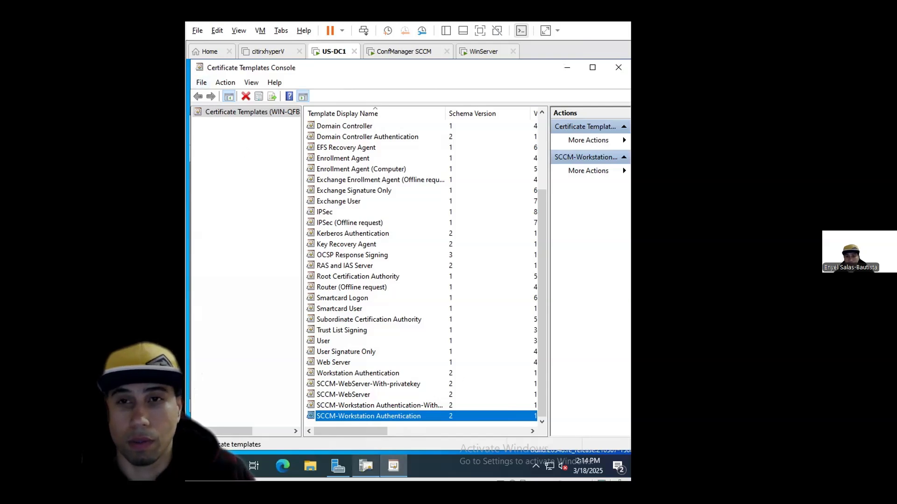
Close the Certificate Templates Console and return to the Certification Authority console.
left_click(366, 466)
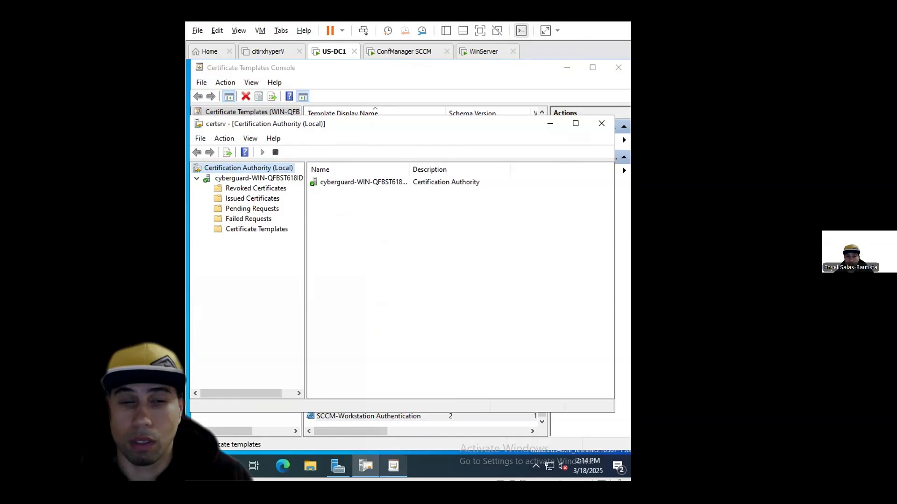
left_click(393, 466)
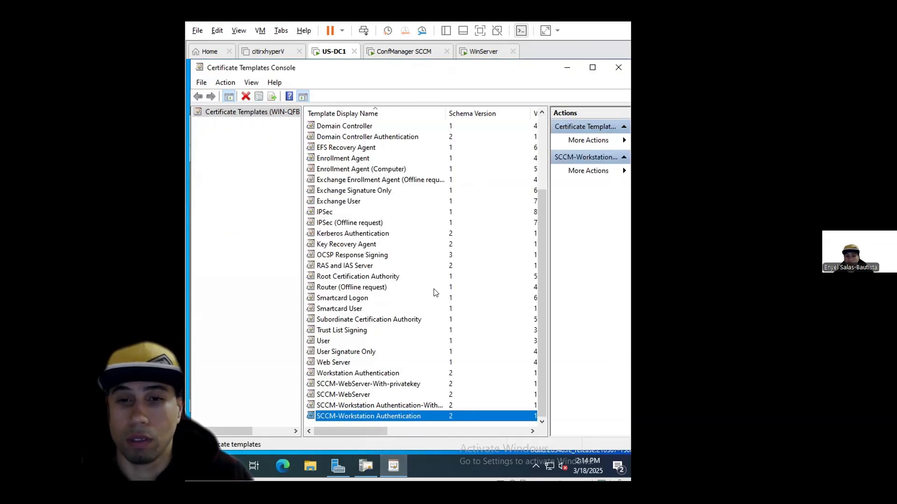
right_click(394, 466)
left_click(376, 441)
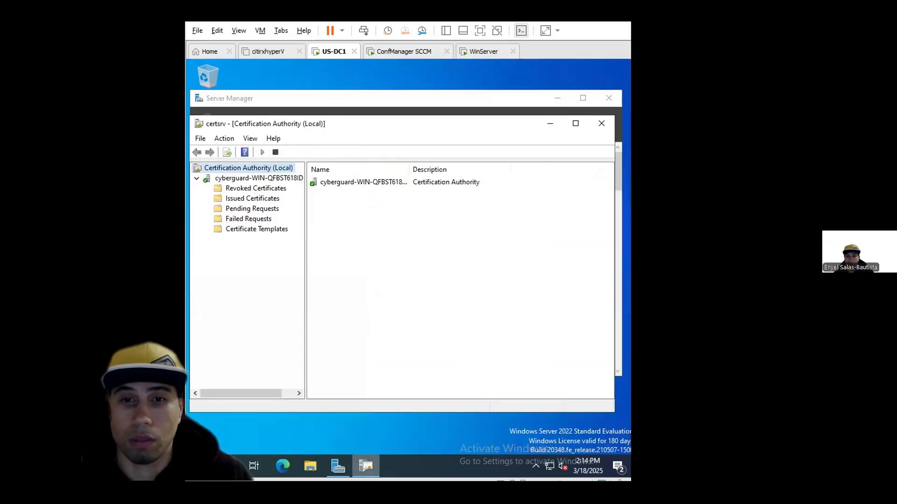
Examine the Certification Authority's certificate templates and revoked certificates, including the tasks available for the Revoked Certificates folder.
left_click(271, 230)
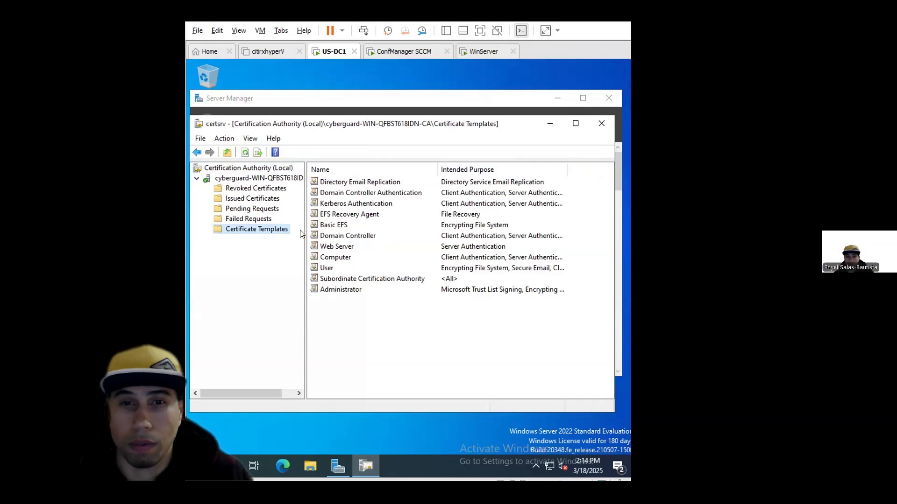
left_click(264, 187)
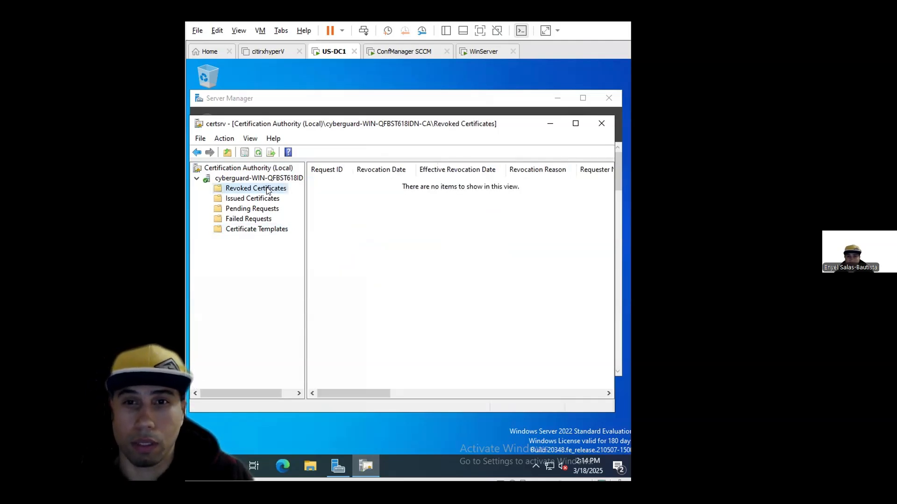
left_click(251, 229)
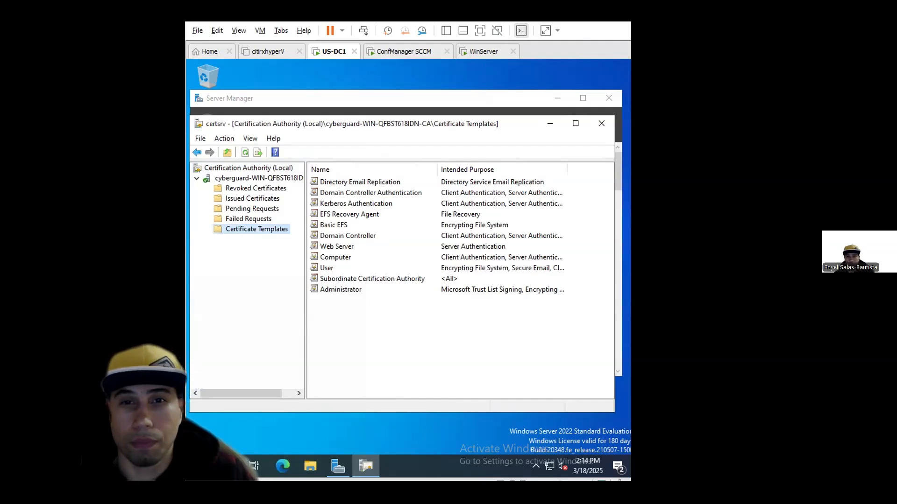
left_click(234, 189)
right_click(235, 188)
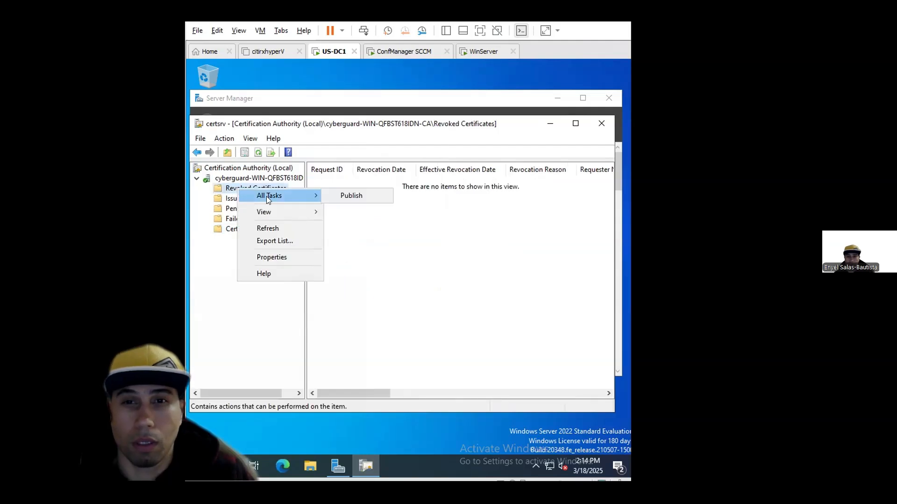
left_click(216, 265)
left_click(225, 138)
mouse_move(244, 155)
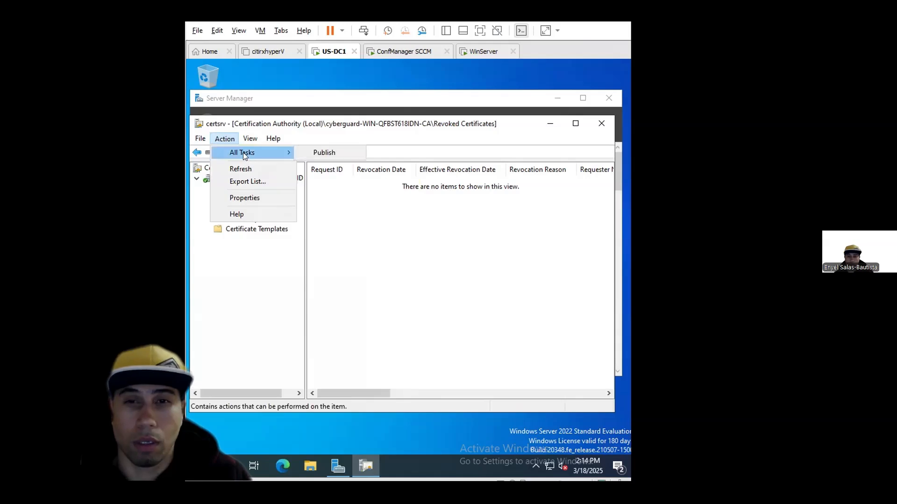
left_click(247, 230)
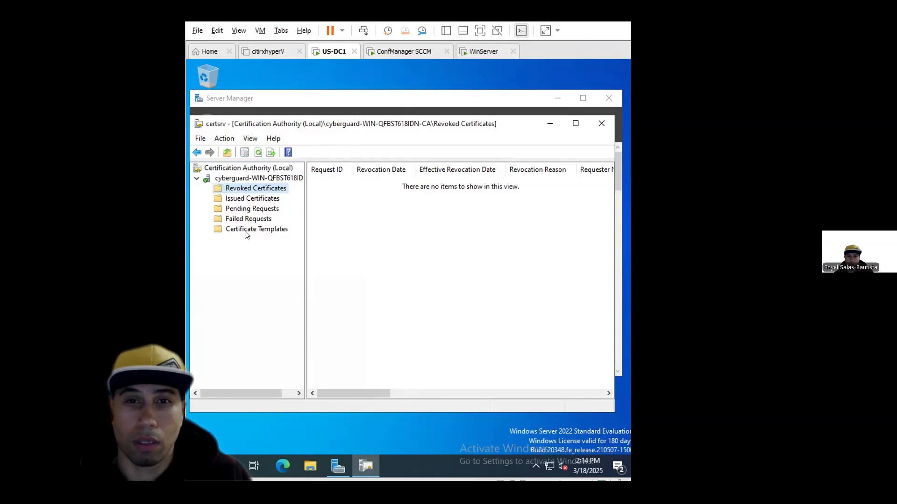
Enable the SCCM-WebServer, SCCM-WebServer-With-privatekey, SCCM-Workstation Authentication and SCCM-Workstation Authentication-With-PrivateKeys certificate templates for issuing on the Certification Authority.
left_click(246, 229)
right_click(246, 229)
mouse_move(291, 252)
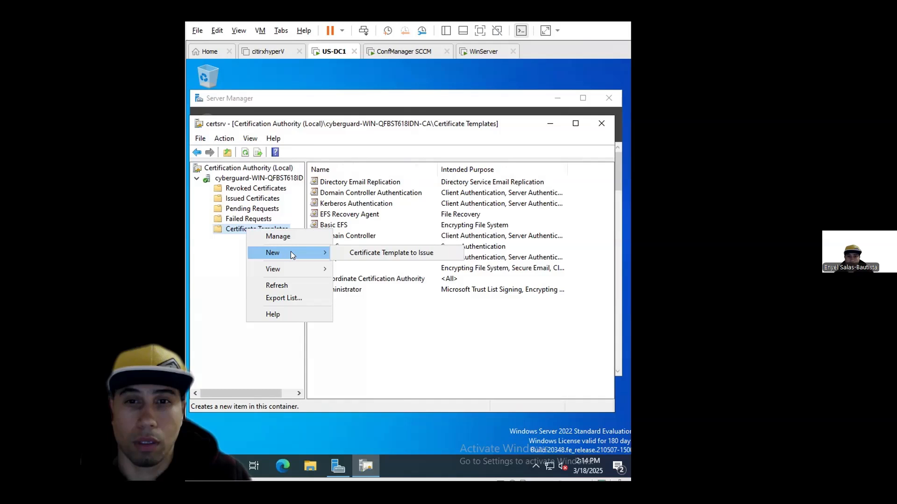
left_click(405, 255)
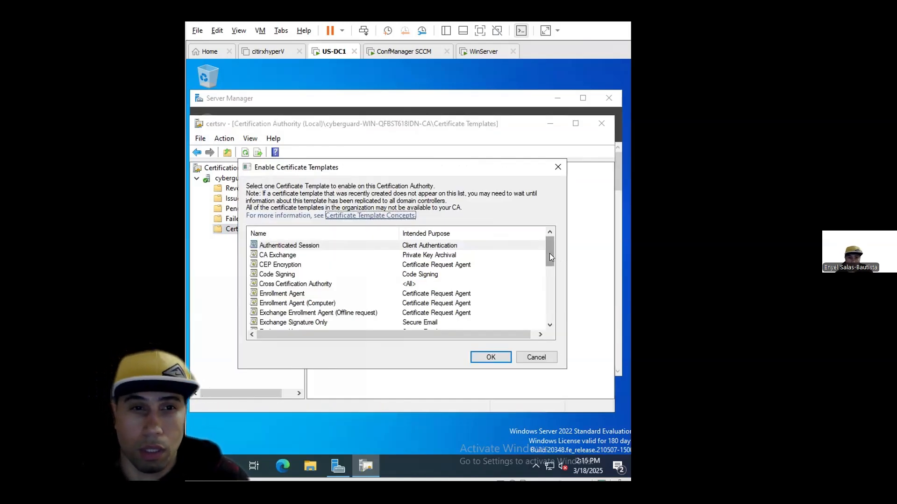
left_click_drag(550, 253, 550, 340)
left_click(376, 246)
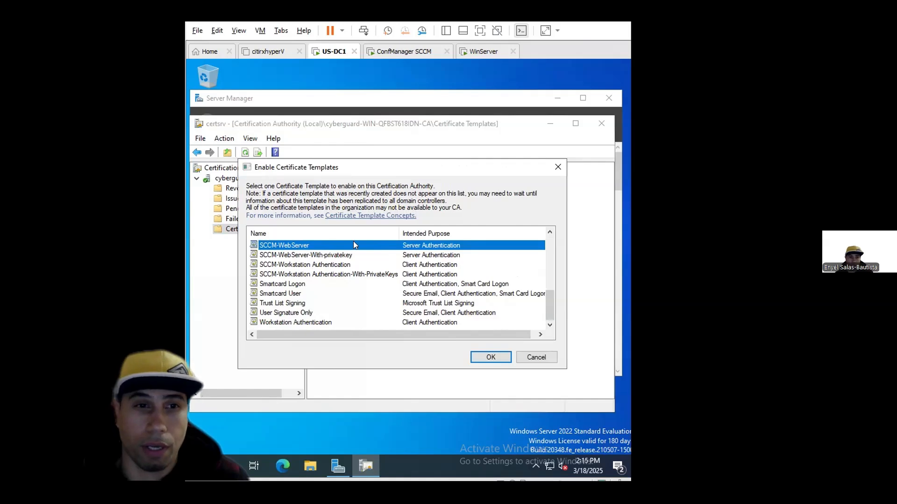
key("shift+Down")
key("shift+Down")
key("shift+Down")
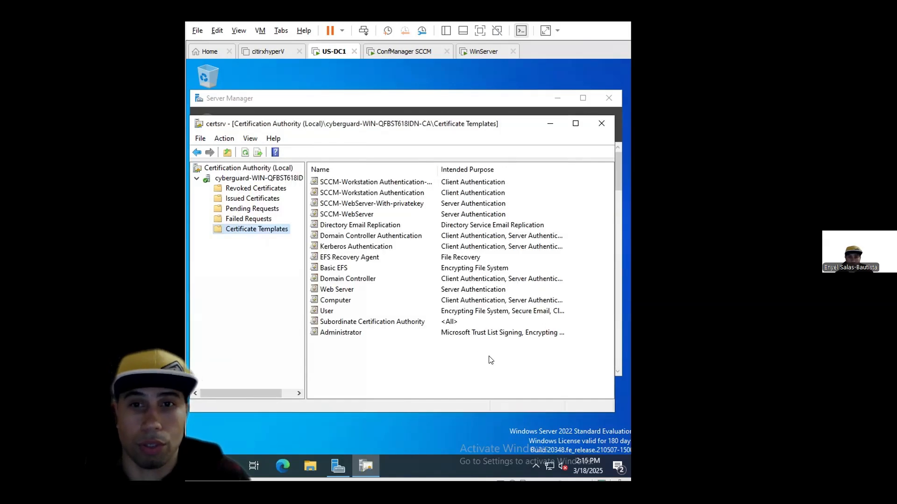
Check the four SCCM workstation authentication and web server templates in the Certification Authority's list of issuable certificate templates.
left_click(363, 180)
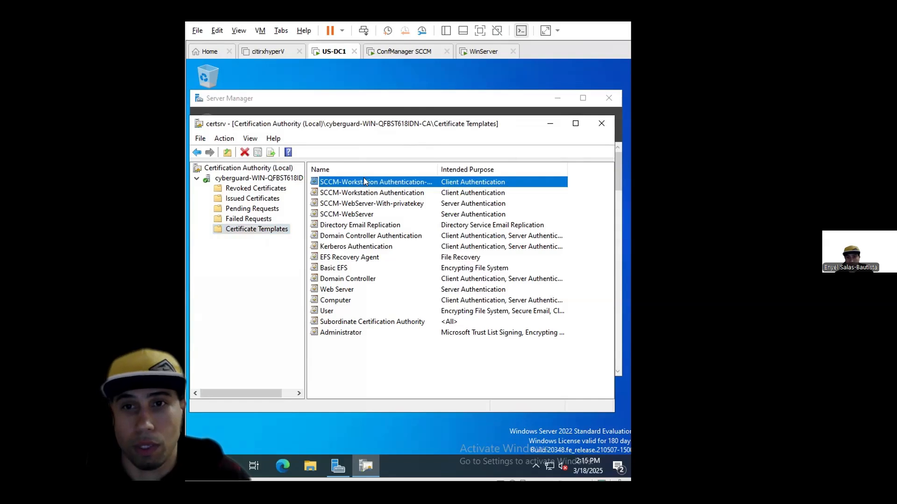
left_click(369, 196)
left_click(374, 204)
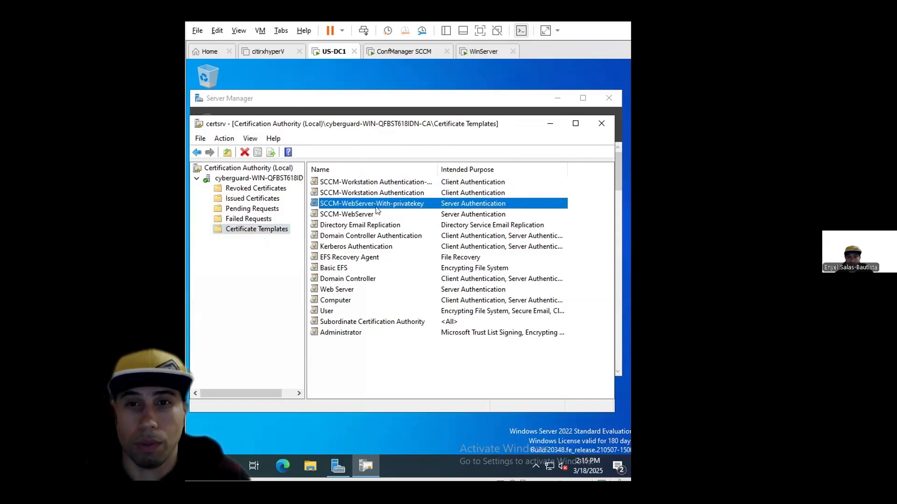
left_click(369, 215)
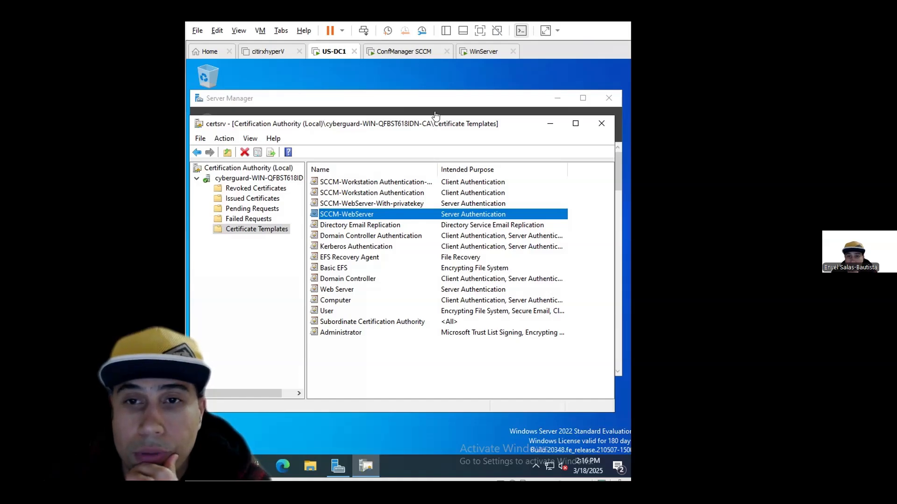
left_click(407, 52)
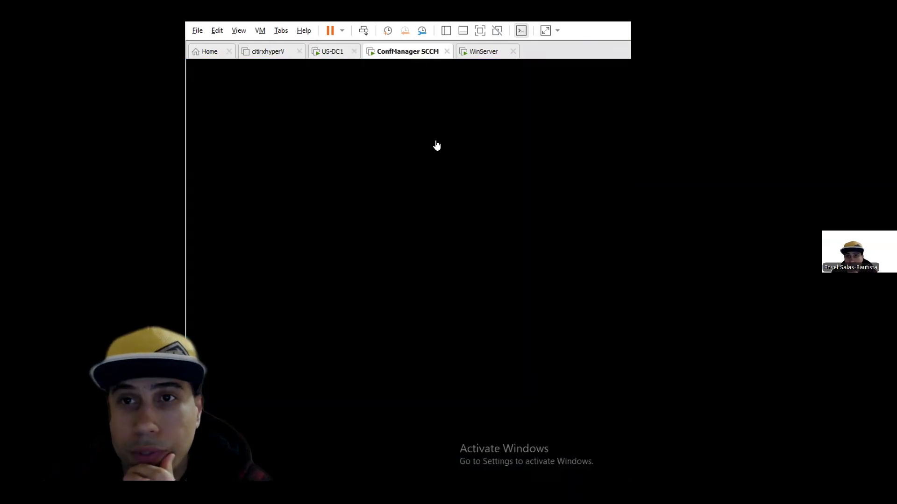
left_click(320, 53)
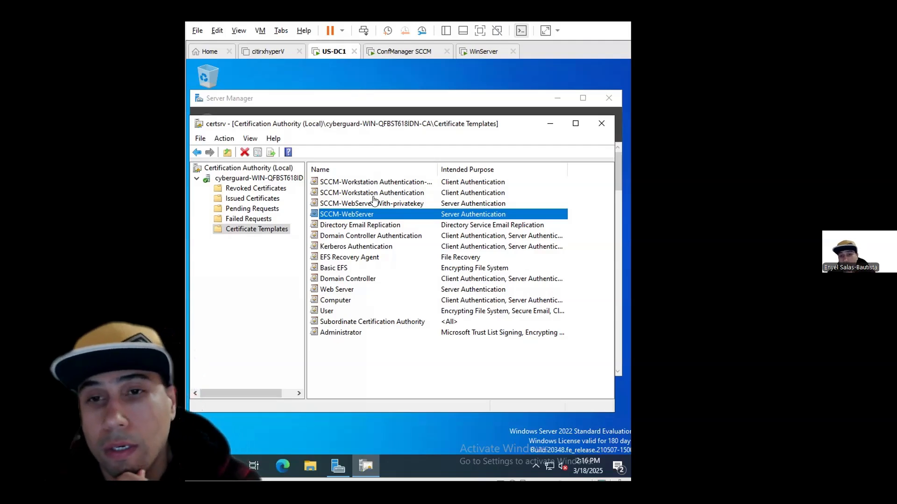